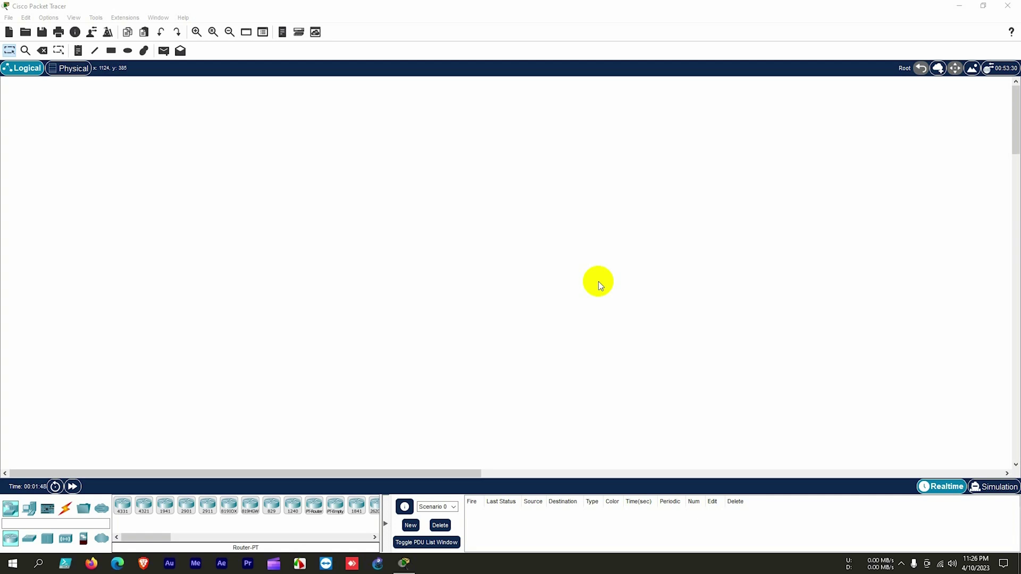
Step: Place a PC, a laptop to its right, and a server above and between them in the logical workspace
{"action": "left_click", "coordinate": [10, 508]}
{"action": "left_click", "coordinate": [26, 511]}
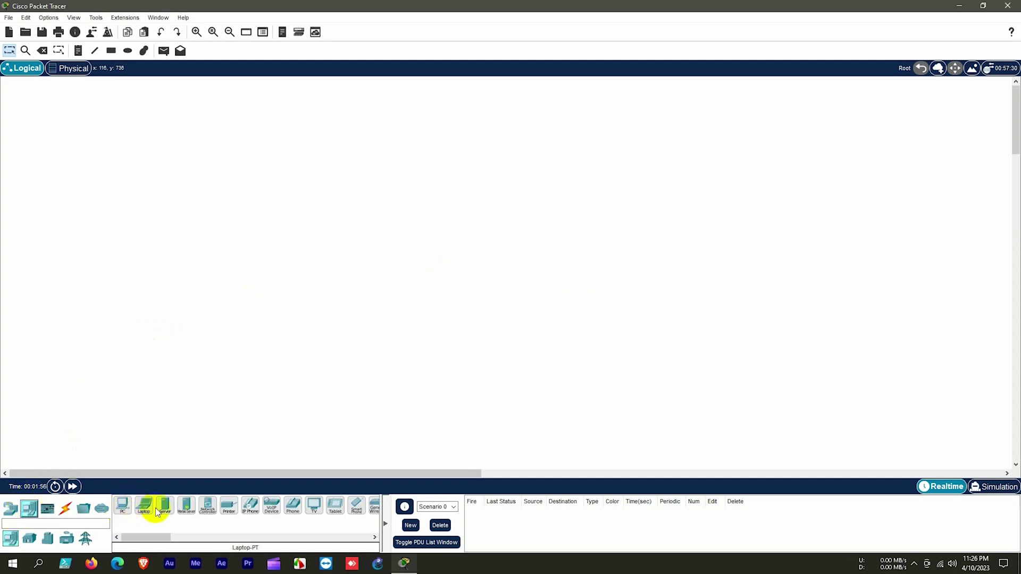
{"action": "left_click", "coordinate": [124, 509]}
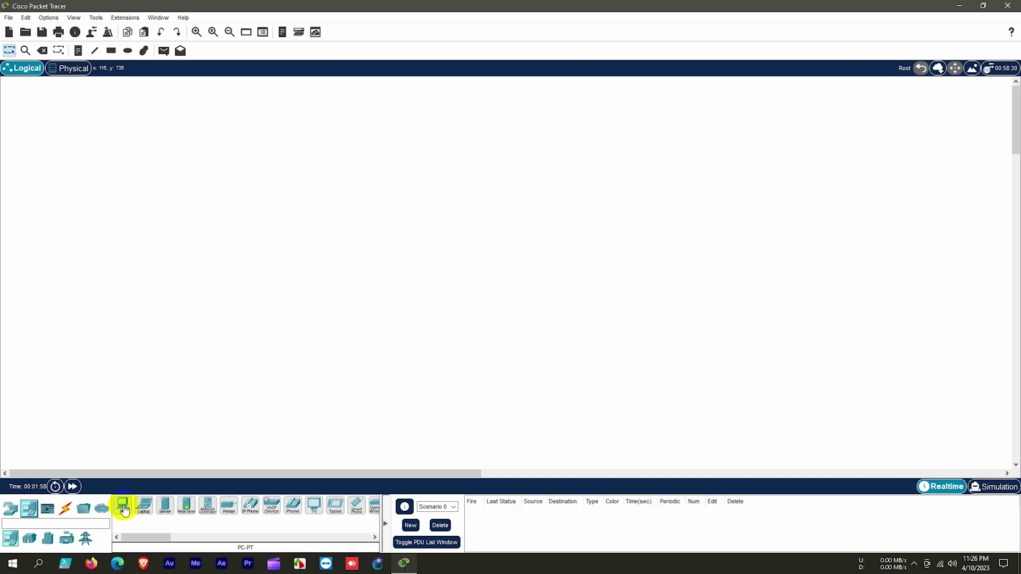
{"action": "left_click", "coordinate": [241, 217]}
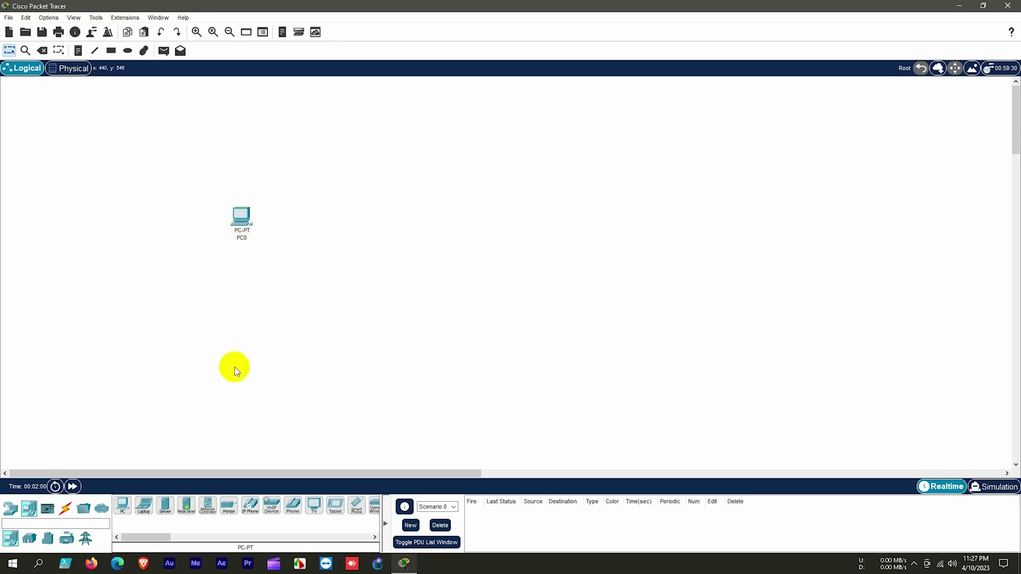
{"action": "left_click", "coordinate": [155, 508]}
{"action": "left_click", "coordinate": [441, 229]}
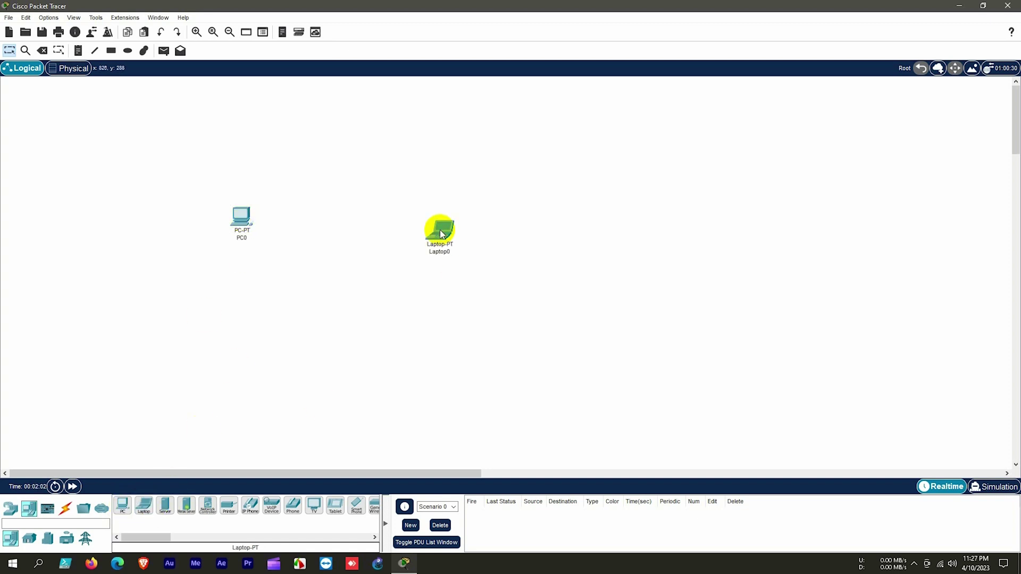
{"action": "left_click", "coordinate": [165, 505]}
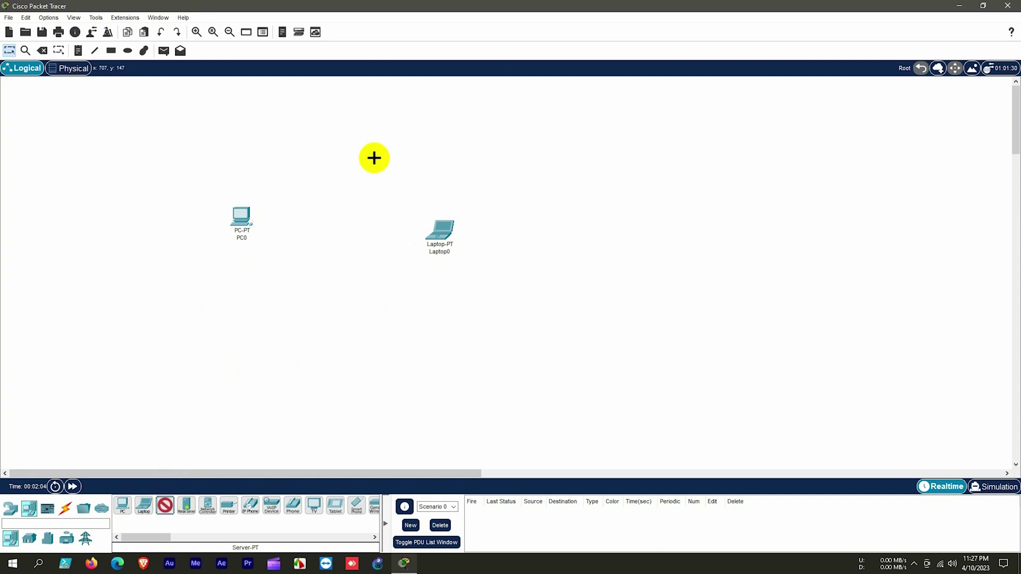
{"action": "left_click", "coordinate": [369, 117]}
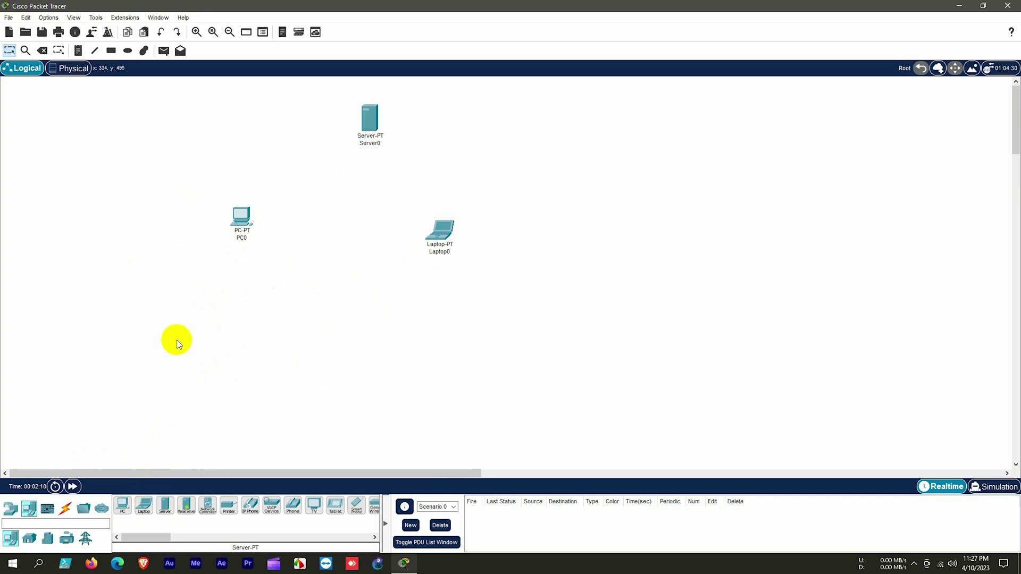
Step: Show the available connection types and look over the automatic and copper cable options for linking the end devices
{"action": "left_click", "coordinate": [66, 511]}
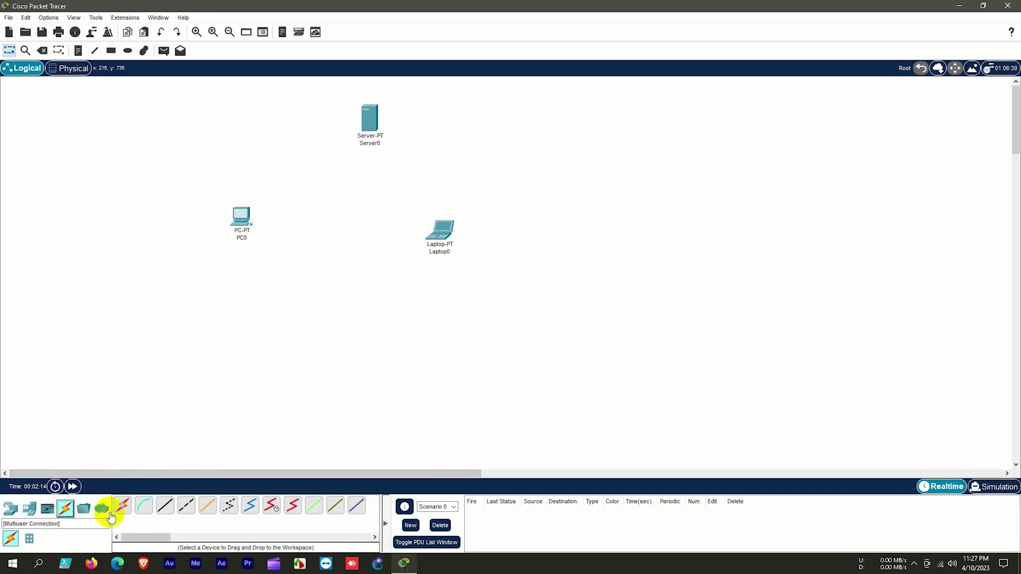
{"action": "left_click", "coordinate": [127, 508]}
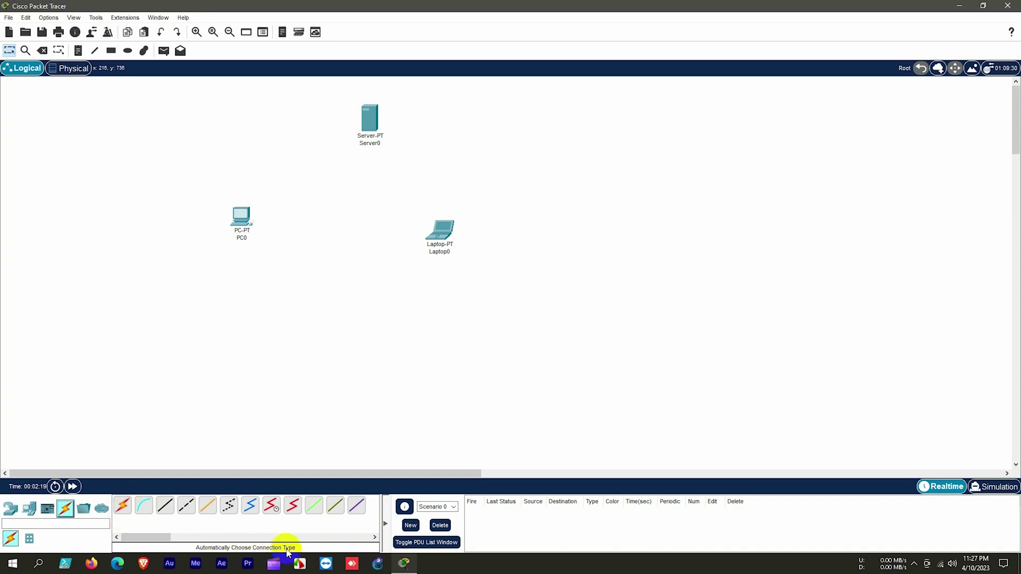
{"action": "left_click", "coordinate": [123, 509]}
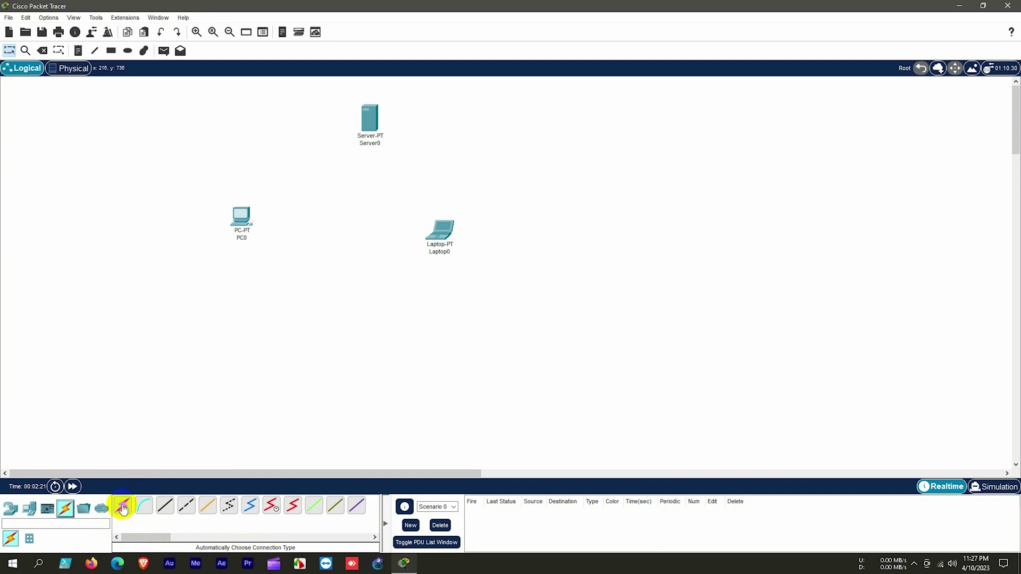
{"action": "left_click", "coordinate": [366, 118]}
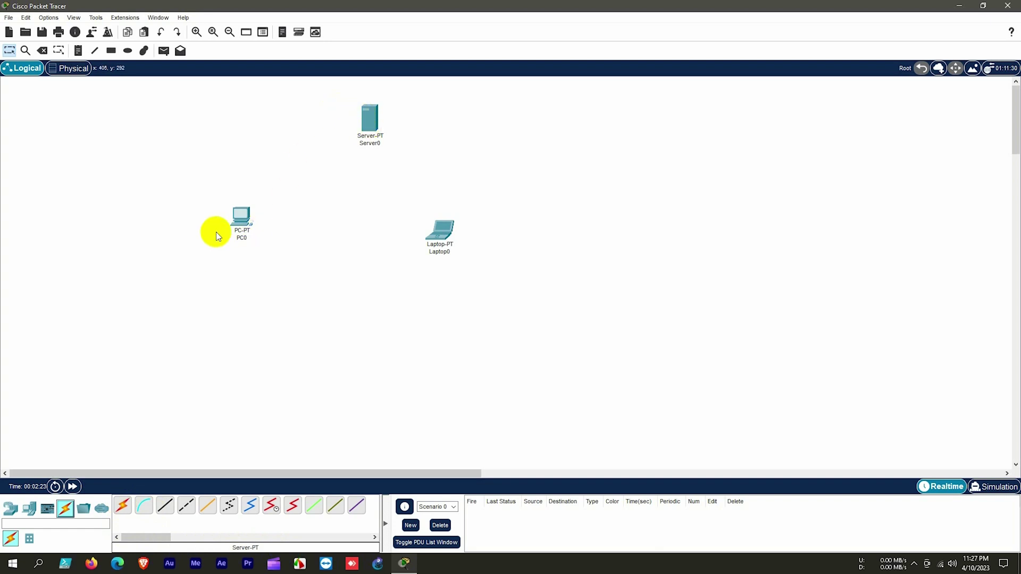
{"action": "mouse_move", "coordinate": [238, 225]}
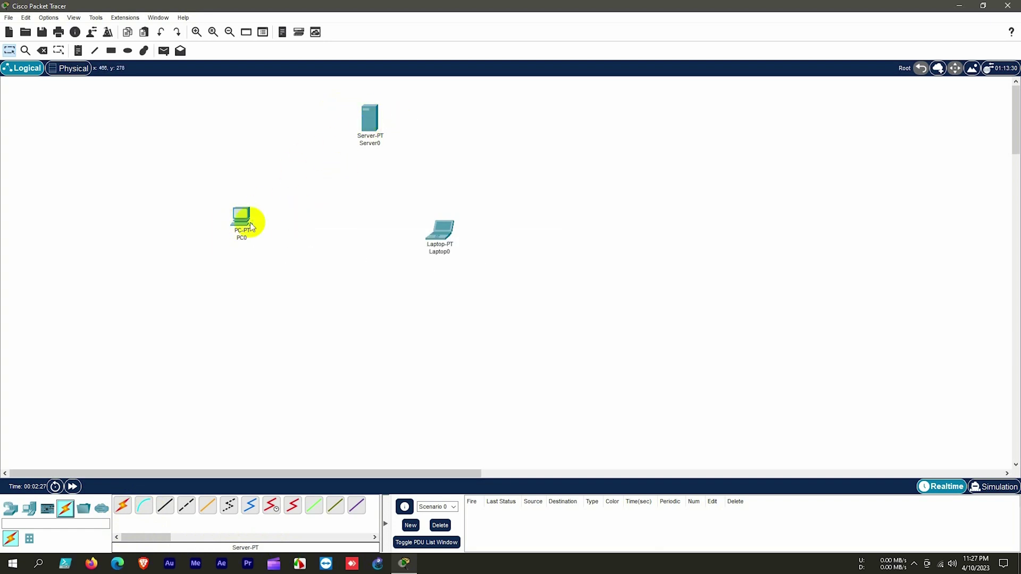
{"action": "left_click", "coordinate": [158, 510]}
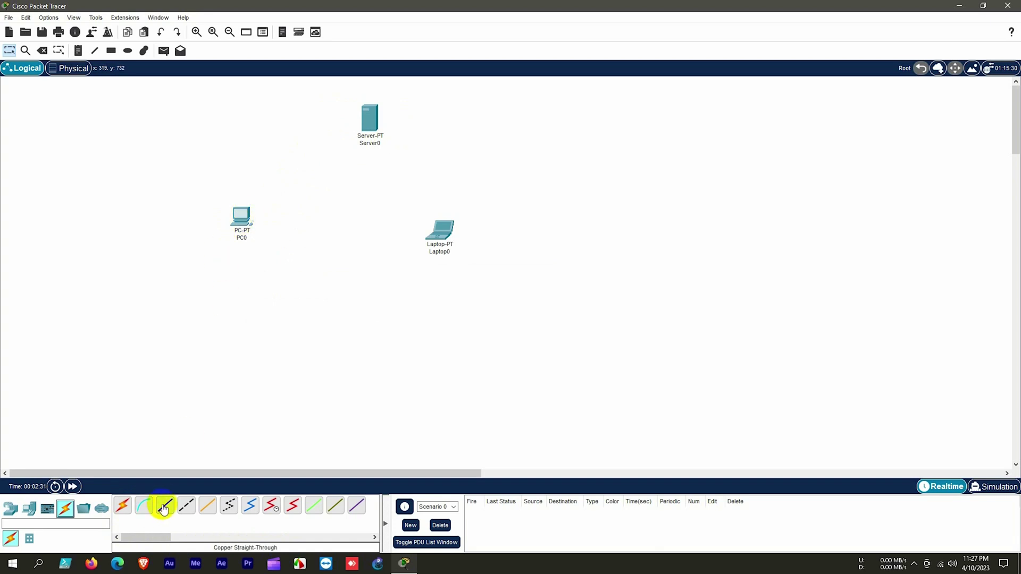
{"action": "left_click", "coordinate": [201, 510]}
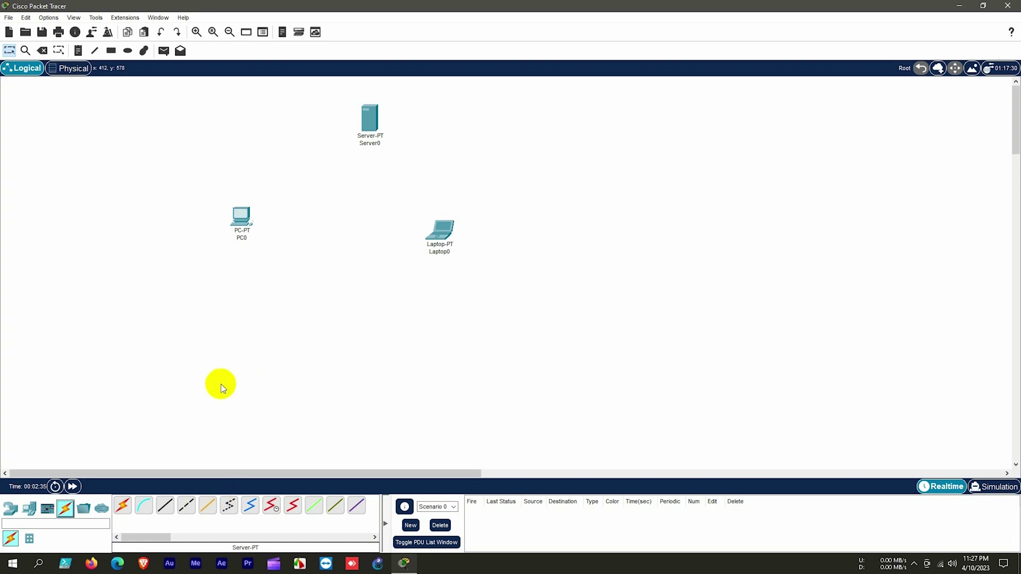
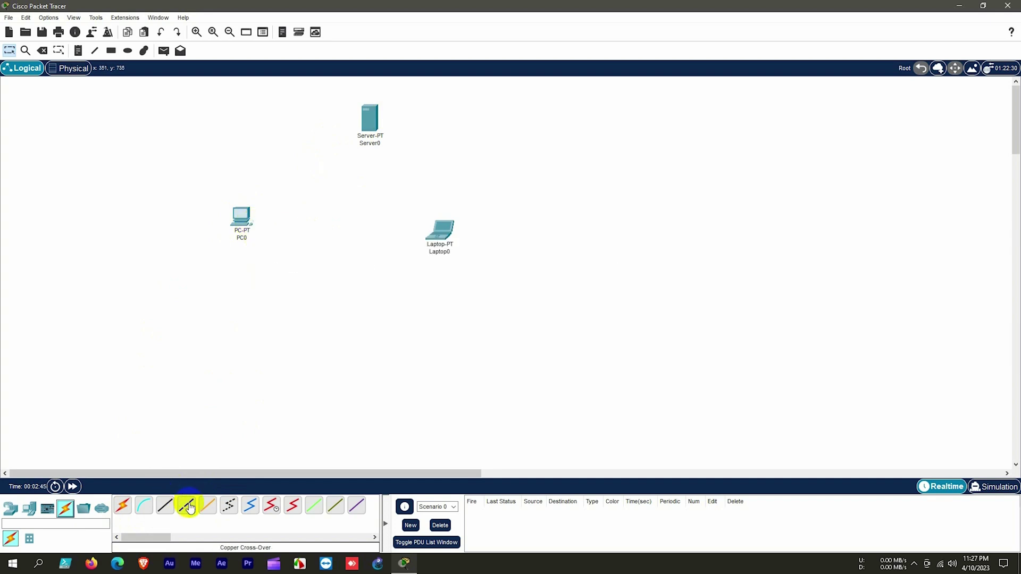
Step: Connect PC0's FastEthernet0 port to Laptop0 with a Copper Cross-Over cable
{"action": "left_click", "coordinate": [187, 507]}
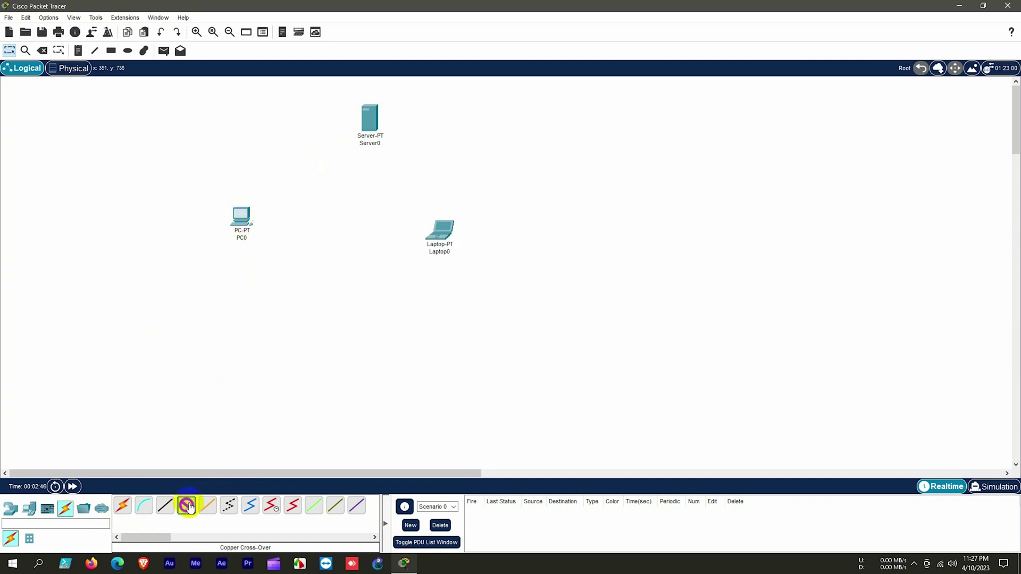
{"action": "left_click", "coordinate": [241, 216]}
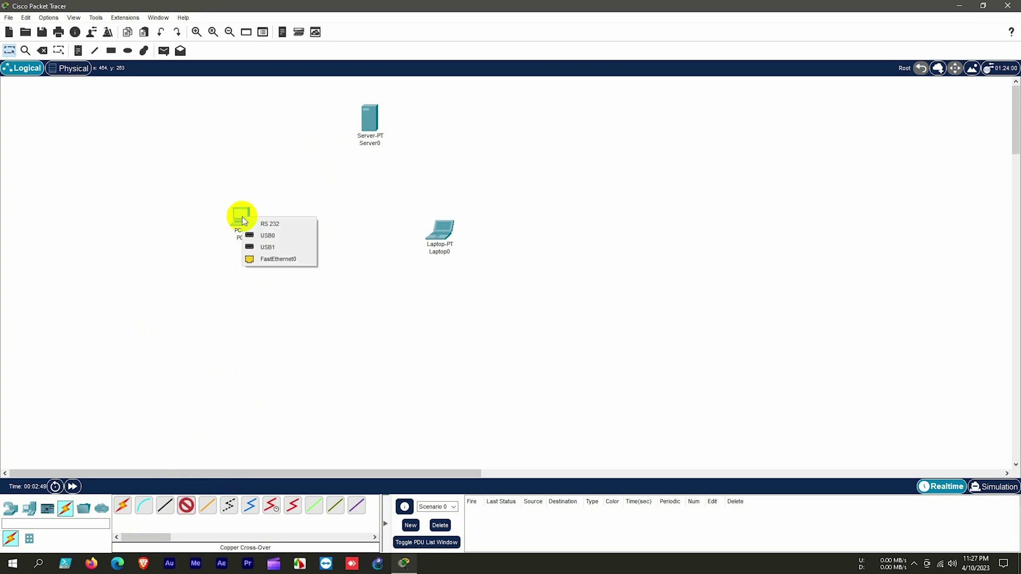
{"action": "left_click", "coordinate": [254, 260]}
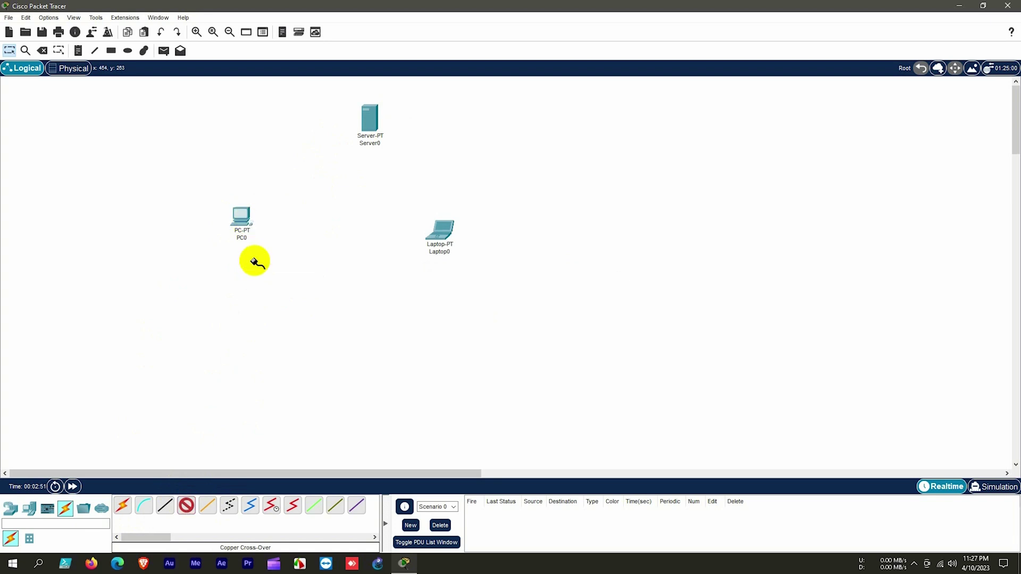
{"action": "left_click", "coordinate": [441, 230]}
{"action": "left_click", "coordinate": [470, 274]}
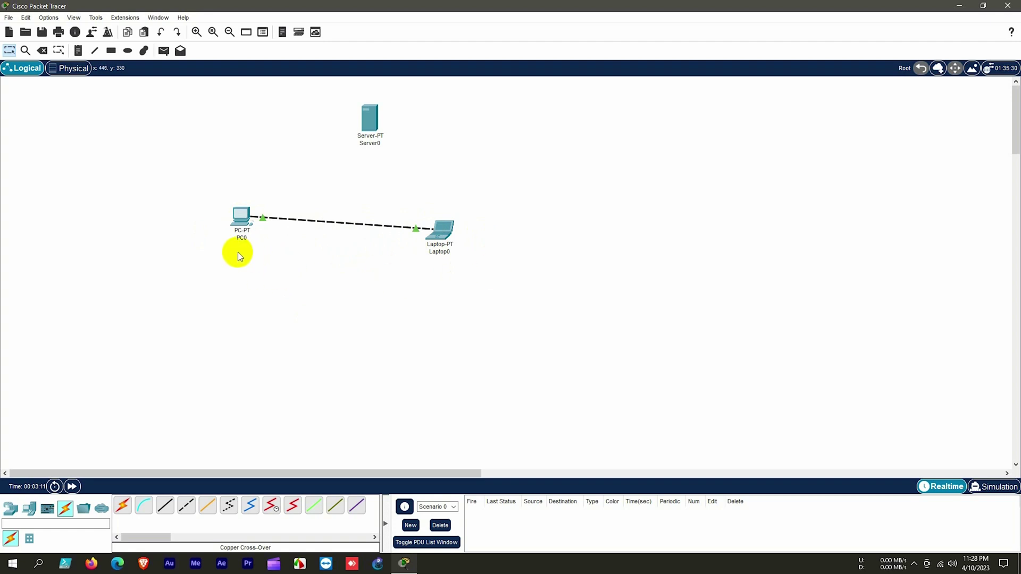
Step: Give PC0's FastEthernet0 interface the static IPv4 address 10.11.10.1 with subnet mask 255.0.0.0
{"action": "left_click", "coordinate": [235, 218]}
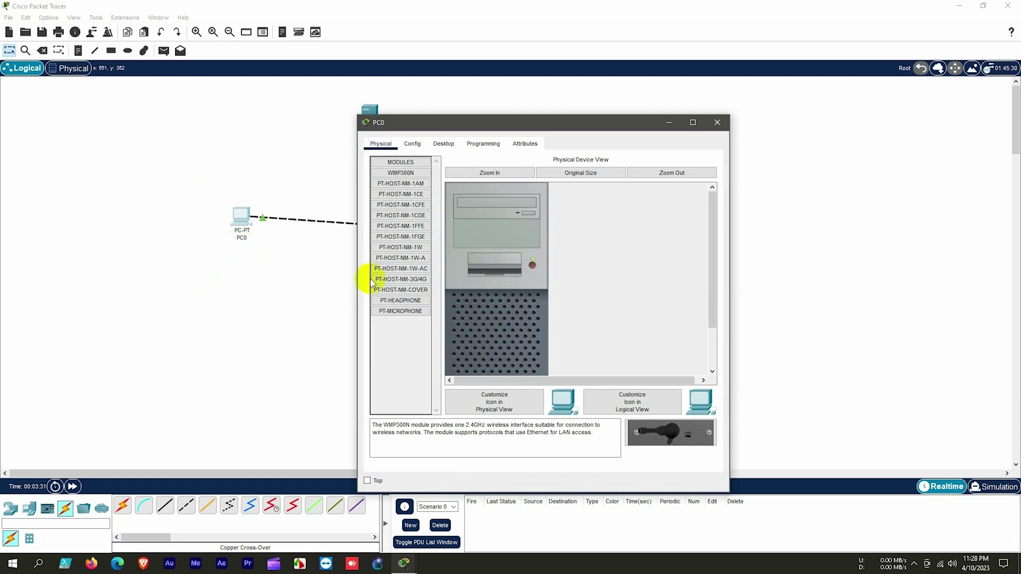
{"action": "left_click", "coordinate": [412, 144]}
{"action": "left_click", "coordinate": [402, 173]}
{"action": "left_click", "coordinate": [393, 183]}
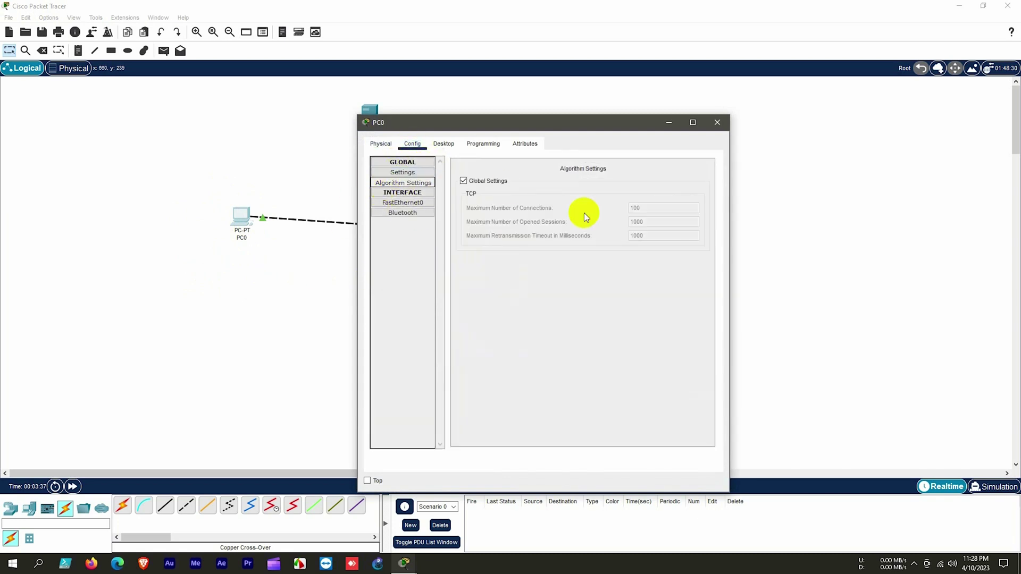
{"action": "left_click", "coordinate": [417, 193]}
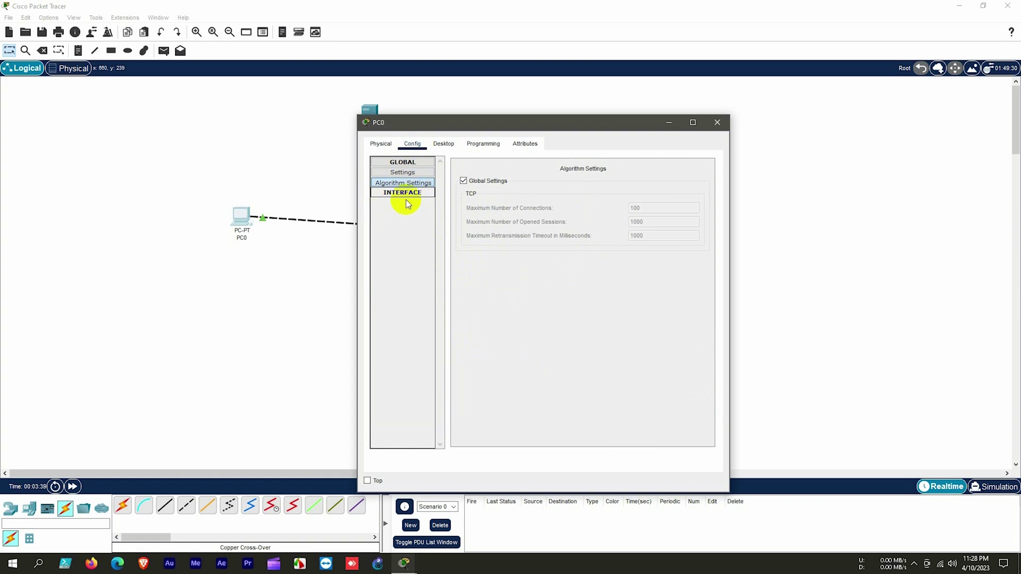
{"action": "left_click", "coordinate": [406, 193]}
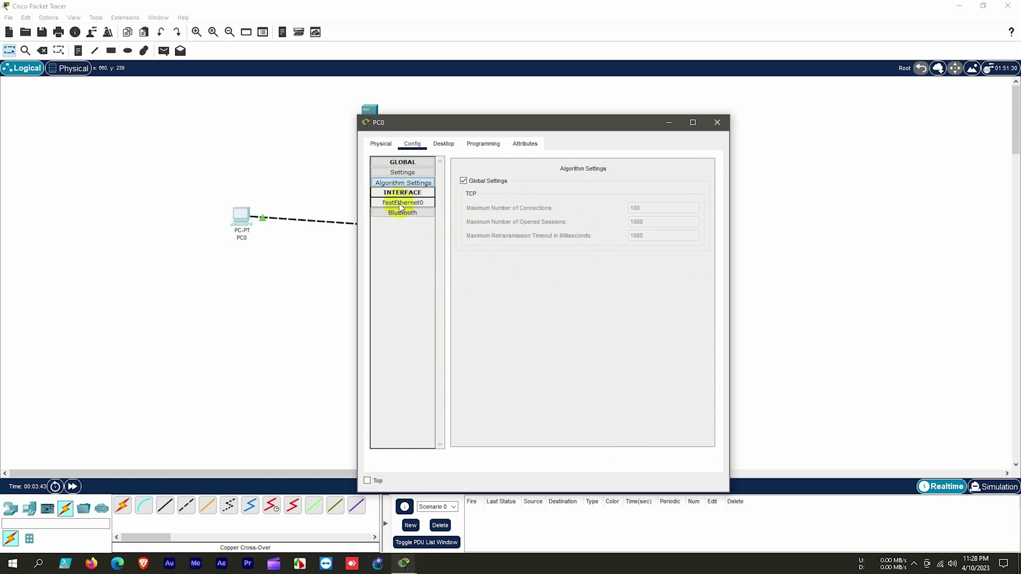
{"action": "left_click", "coordinate": [399, 204]}
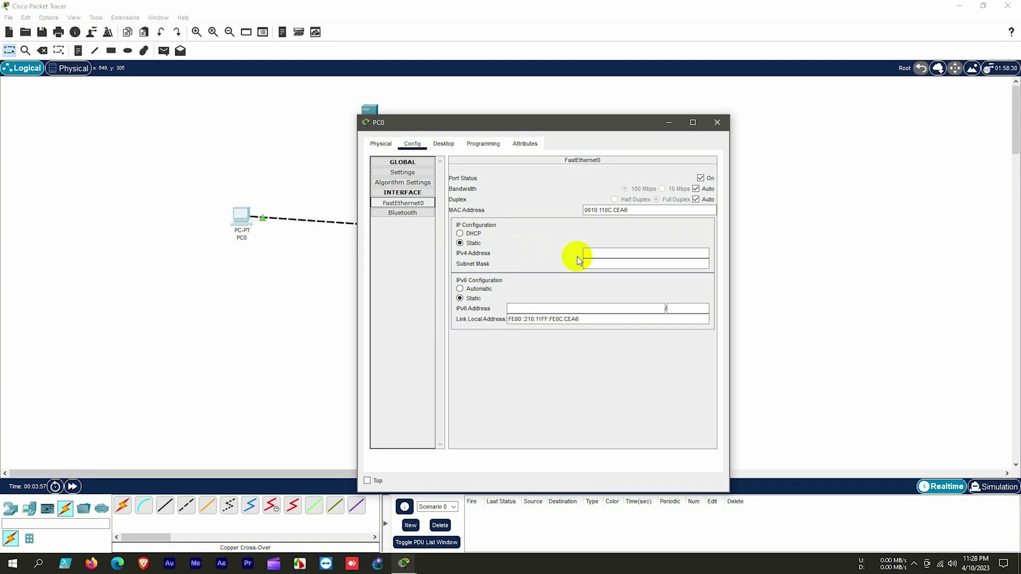
{"action": "left_click", "coordinate": [591, 254]}
{"action": "type", "text": "10.11.10.1"}
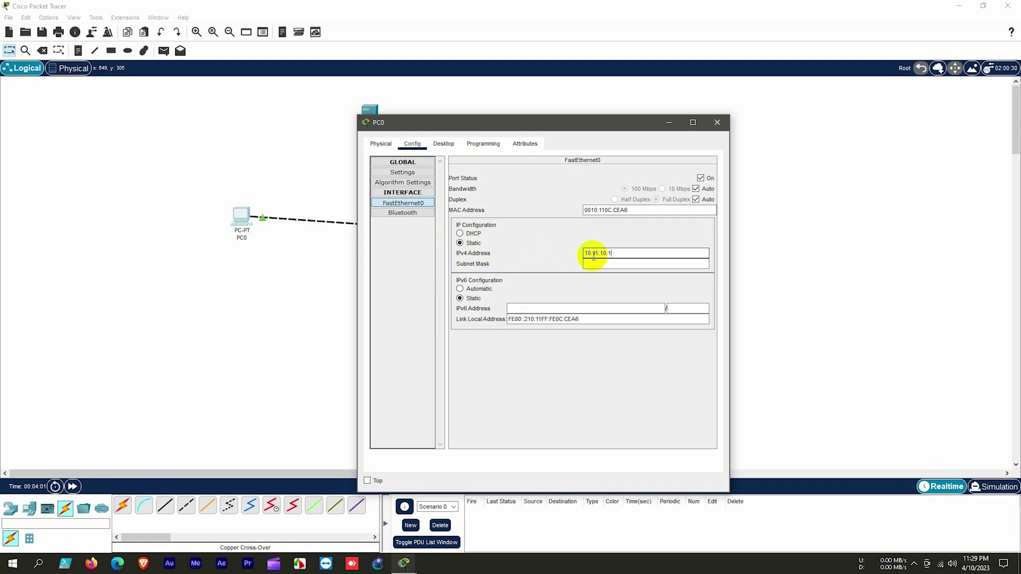
{"action": "key", "text": "Tab"}
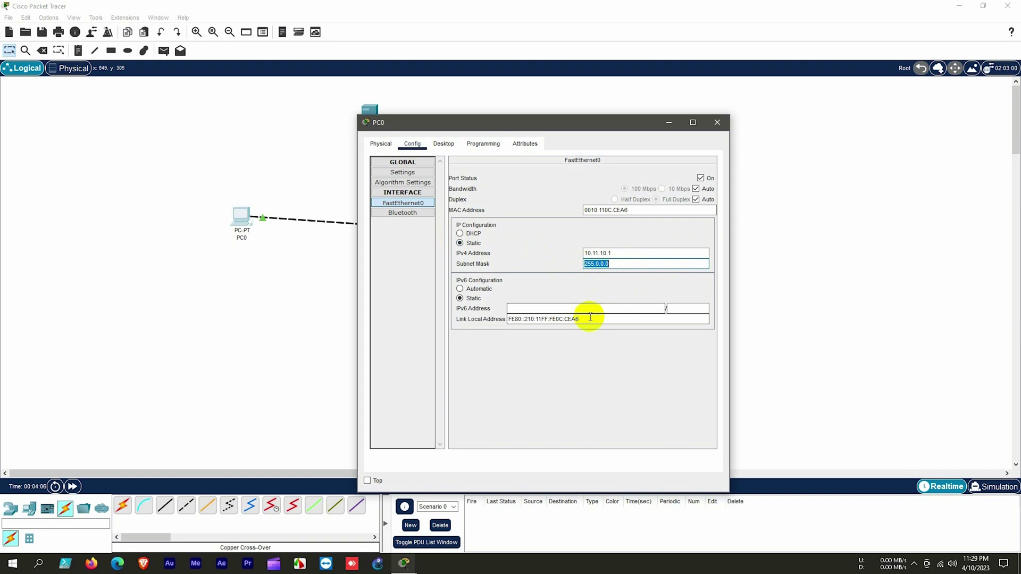
Step: Run ipconfig in PC0's Command Prompt, examine its IPv4 address and default gateway, and close the PC0 window
{"action": "left_click", "coordinate": [442, 142]}
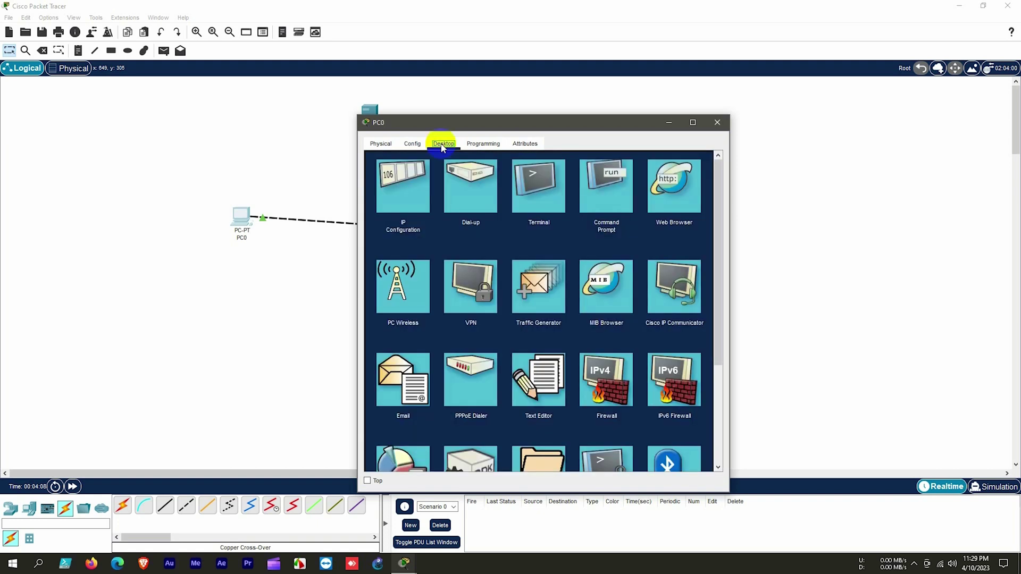
{"action": "left_click", "coordinate": [611, 185]}
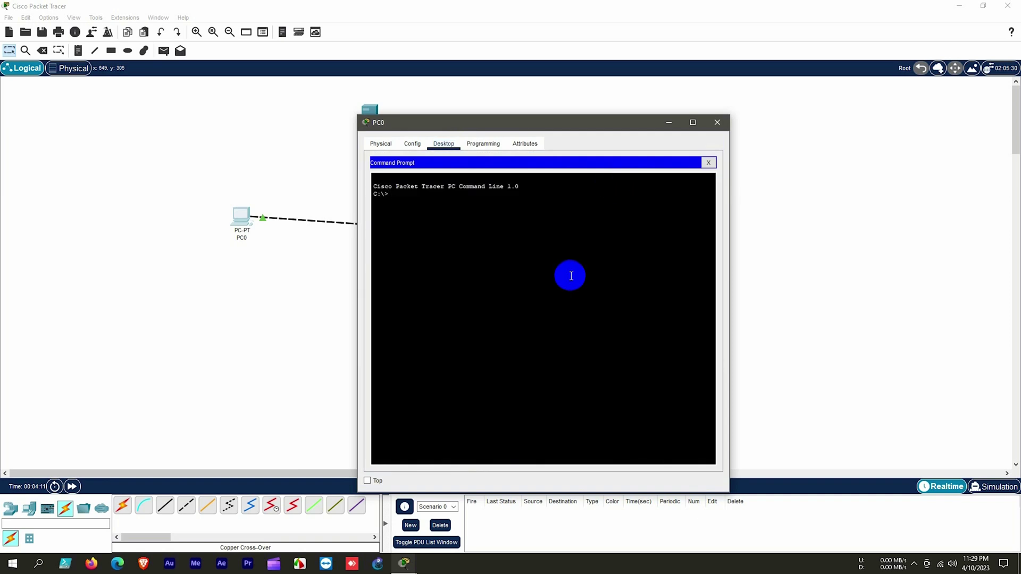
{"action": "type", "text": "ipconfig"}
{"action": "key", "text": "Return"}
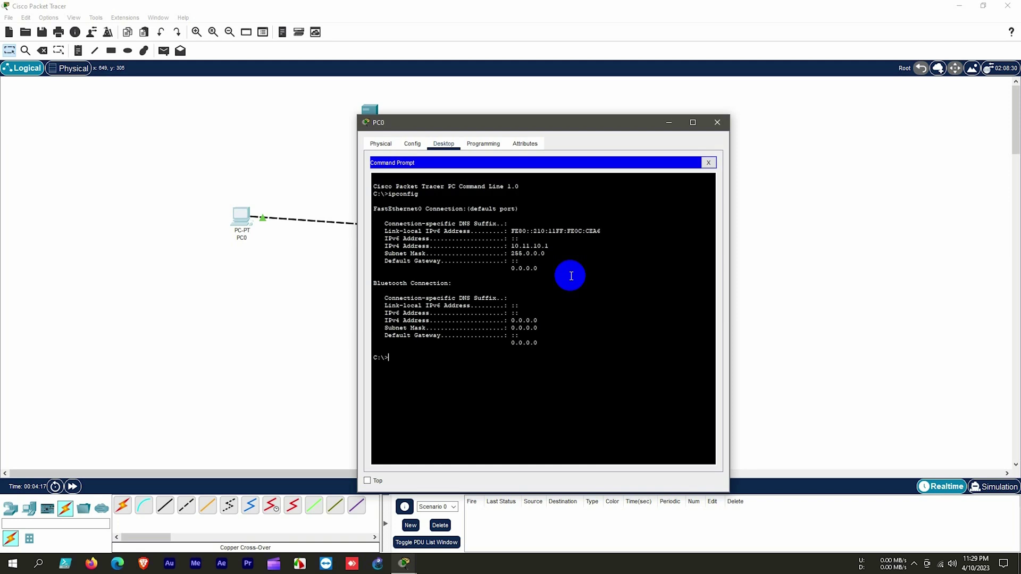
{"action": "mouse_move", "coordinate": [196, 237]}
{"action": "left_mouse_down"}
{"action": "mouse_move", "coordinate": [365, 250]}
{"action": "mouse_move", "coordinate": [444, 234]}
{"action": "left_mouse_up"}
{"action": "left_click_drag", "start_coordinate": [553, 246], "coordinate": [377, 249]}
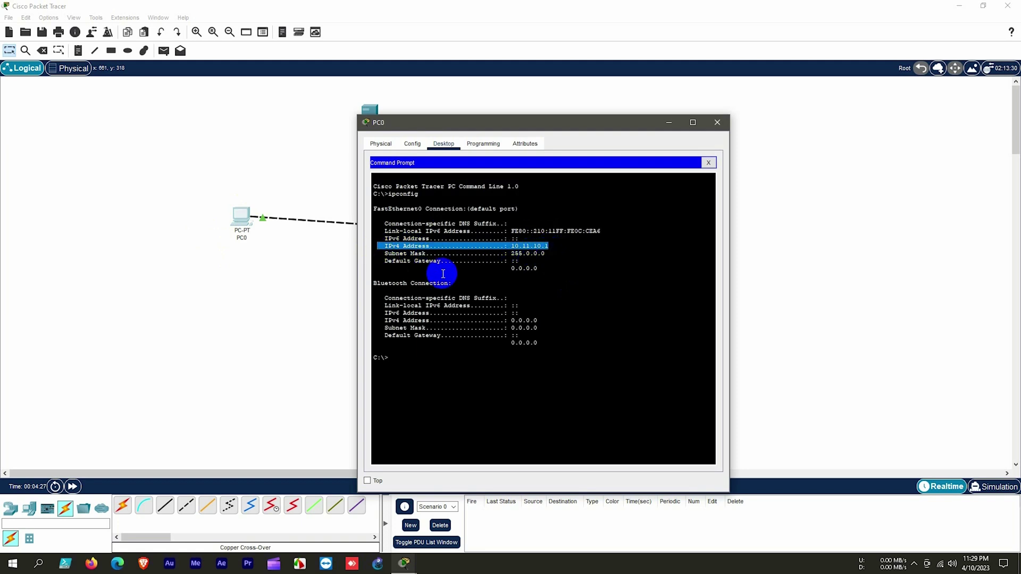
{"action": "mouse_move", "coordinate": [537, 269]}
{"action": "left_mouse_down"}
{"action": "mouse_move", "coordinate": [512, 269]}
{"action": "mouse_move", "coordinate": [539, 270]}
{"action": "left_mouse_up"}
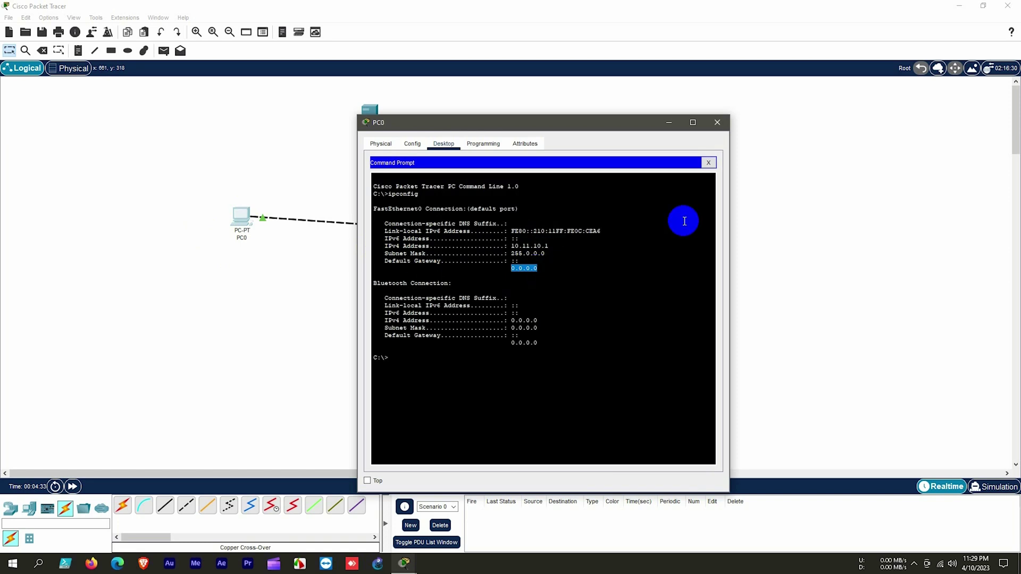
{"action": "left_click", "coordinate": [723, 127]}
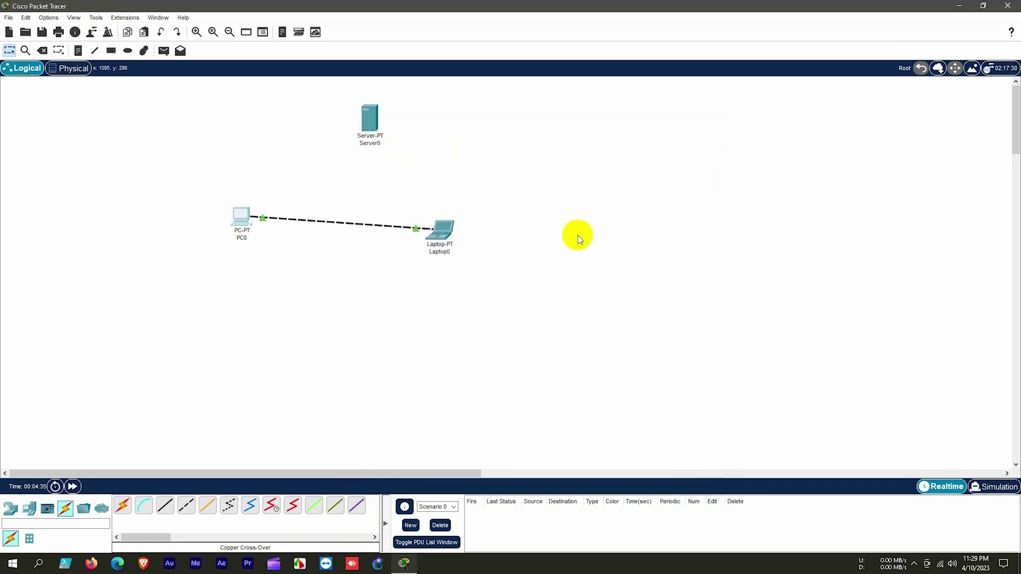
Step: Set the static IPv4 address of Laptop0's FastEthernet0 interface to 10.11.10.2
{"action": "left_click", "coordinate": [445, 233]}
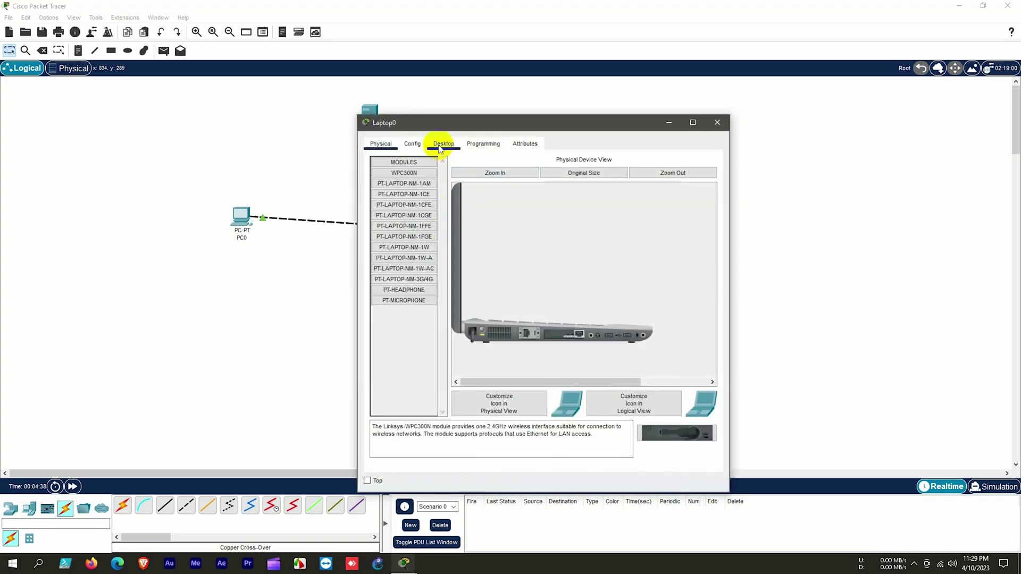
{"action": "left_click", "coordinate": [410, 144]}
{"action": "left_click", "coordinate": [404, 203]}
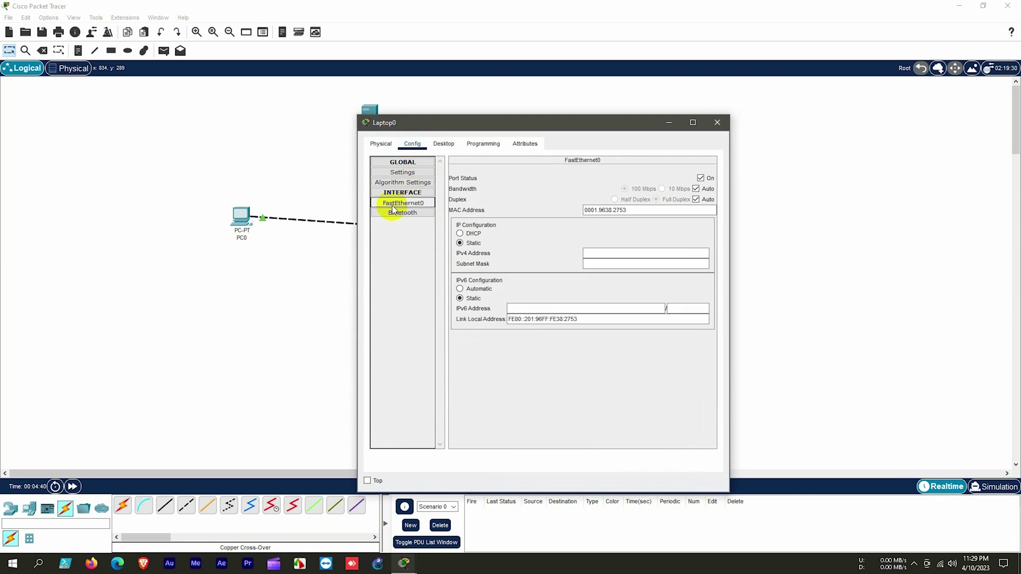
{"action": "left_click", "coordinate": [615, 253]}
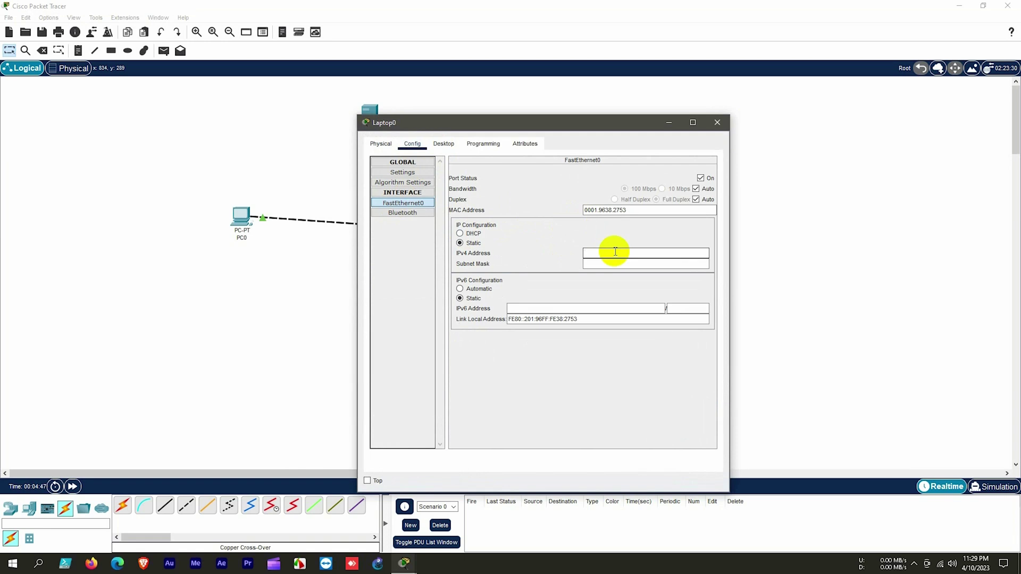
{"action": "type", "text": "10.11.10.2"}
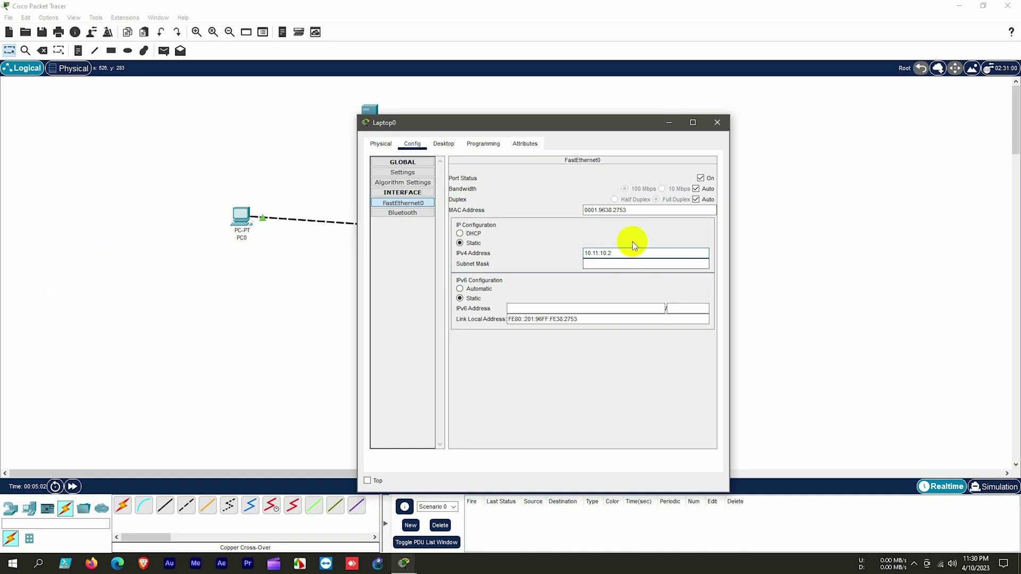
Step: Fill in Laptop0's subnet mask 255.0.0.0 and run ipconfig in its Command Prompt
{"action": "left_click", "coordinate": [627, 264]}
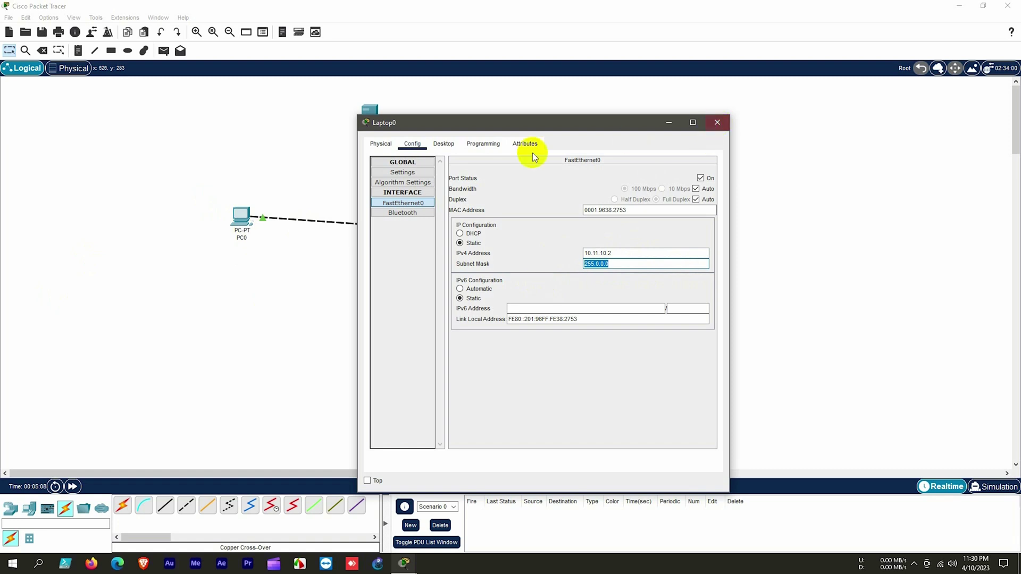
{"action": "left_click", "coordinate": [446, 144]}
{"action": "left_click", "coordinate": [606, 186]}
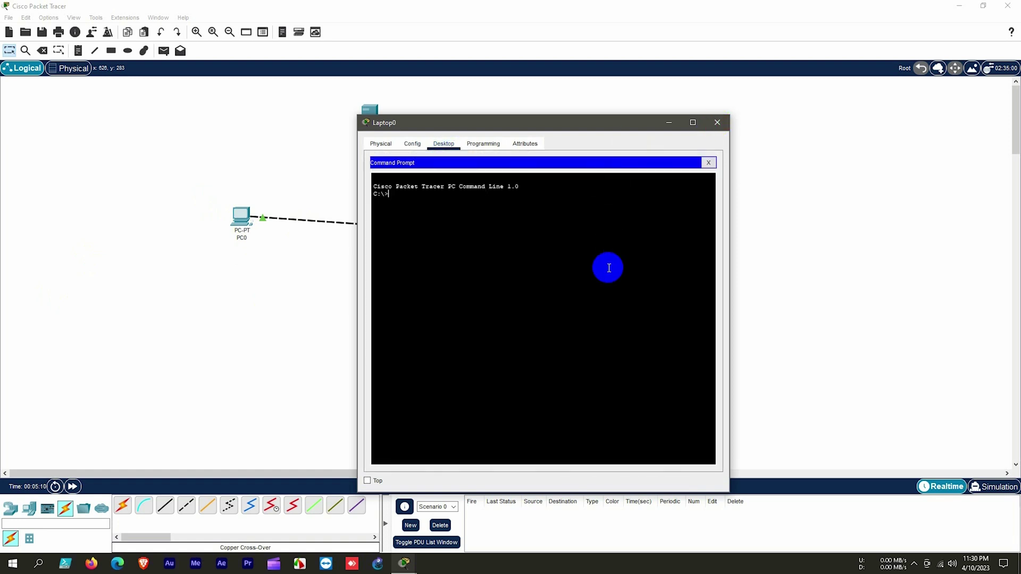
{"action": "type", "text": "ipconfig"}
{"action": "key", "text": "Return"}
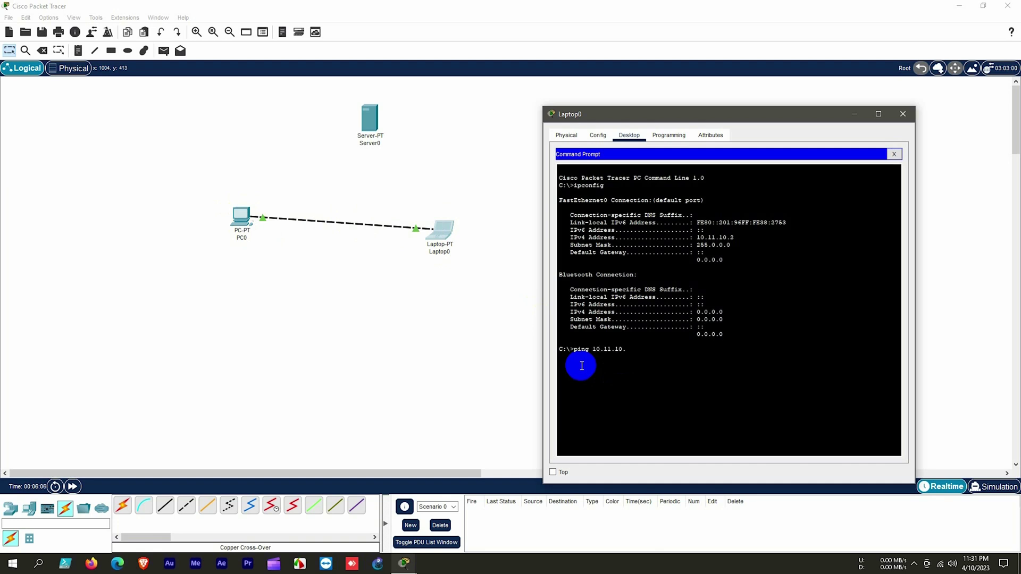
Step: Ping PC0's address 10.11.10.1 from Laptop0's Command Prompt
{"action": "key", "text": "Return"}
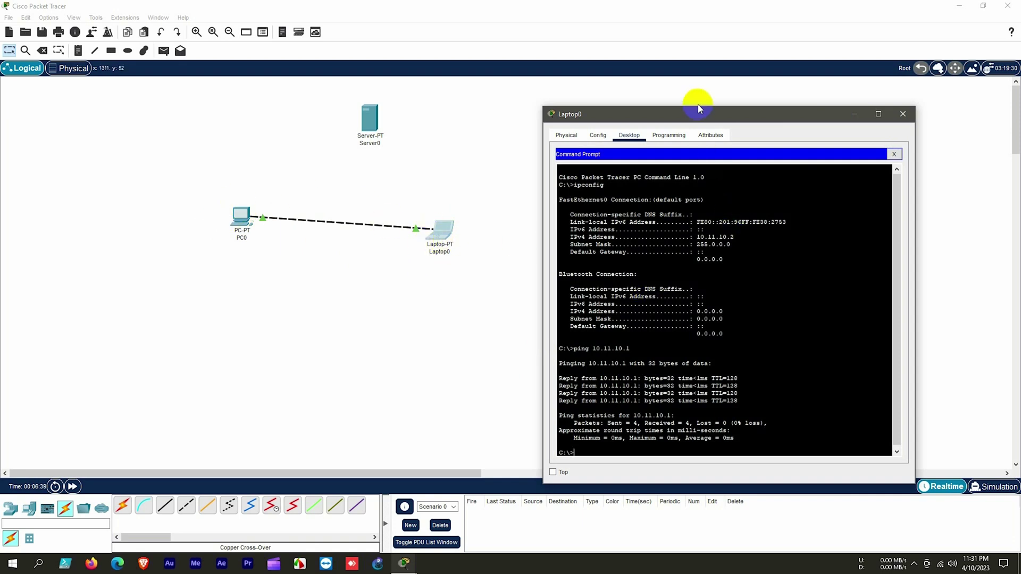
{"action": "left_click_drag", "start_coordinate": [697, 119], "coordinate": [420, 116]}
Step: Switch to Simulation mode and ping 10.11.10.1 again from Laptop0's Command Prompt
{"action": "left_click", "coordinate": [992, 486]}
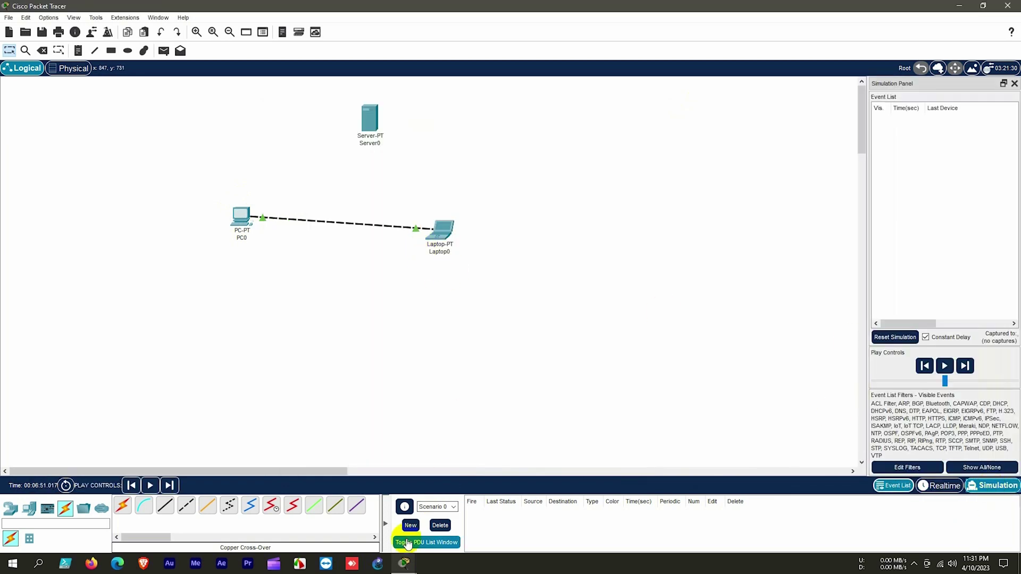
{"action": "mouse_move", "coordinate": [404, 565]}
{"action": "left_click", "coordinate": [462, 518]}
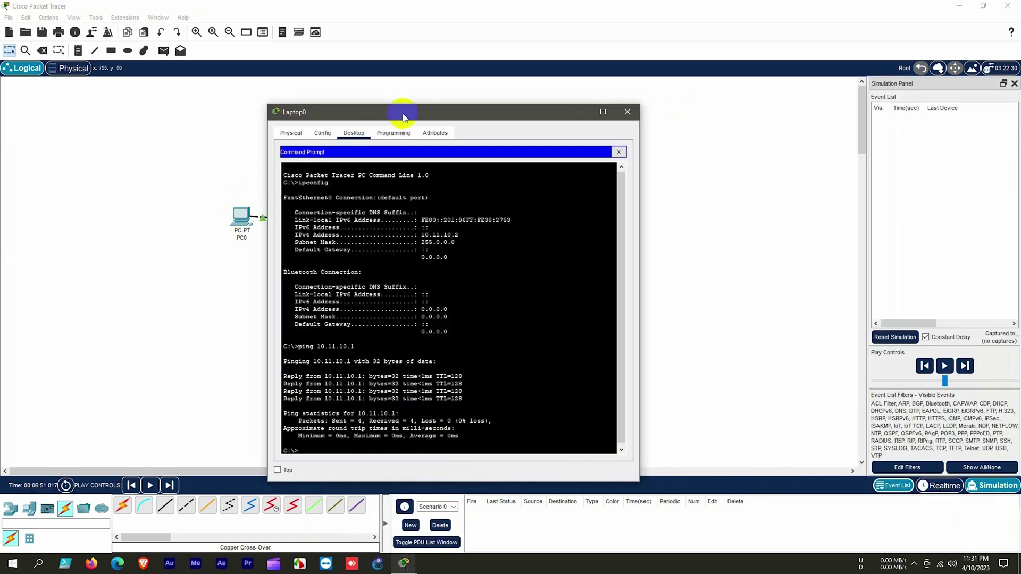
{"action": "left_click_drag", "start_coordinate": [406, 113], "coordinate": [216, 115]}
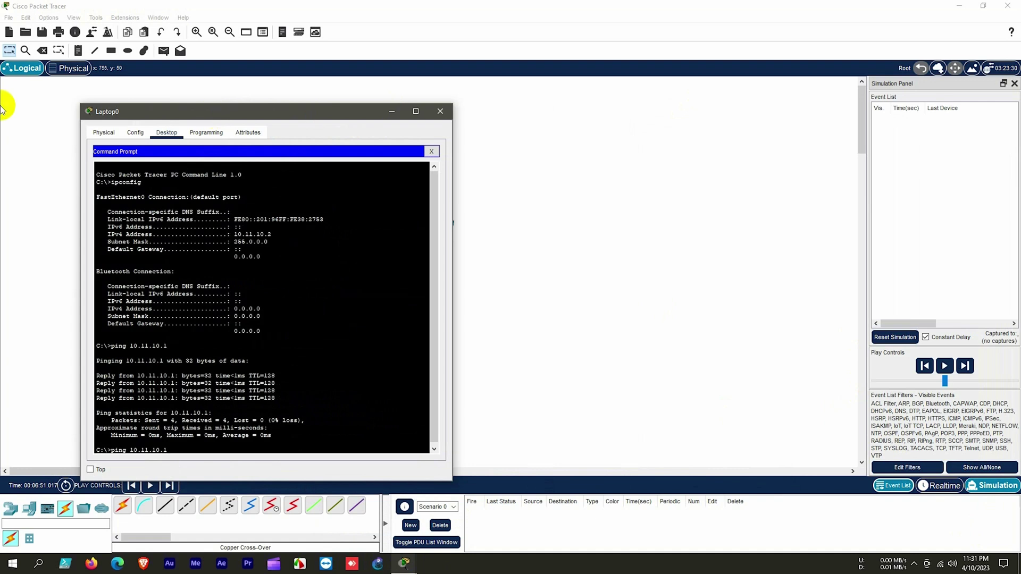
{"action": "left_click_drag", "start_coordinate": [311, 111], "coordinate": [321, 239]}
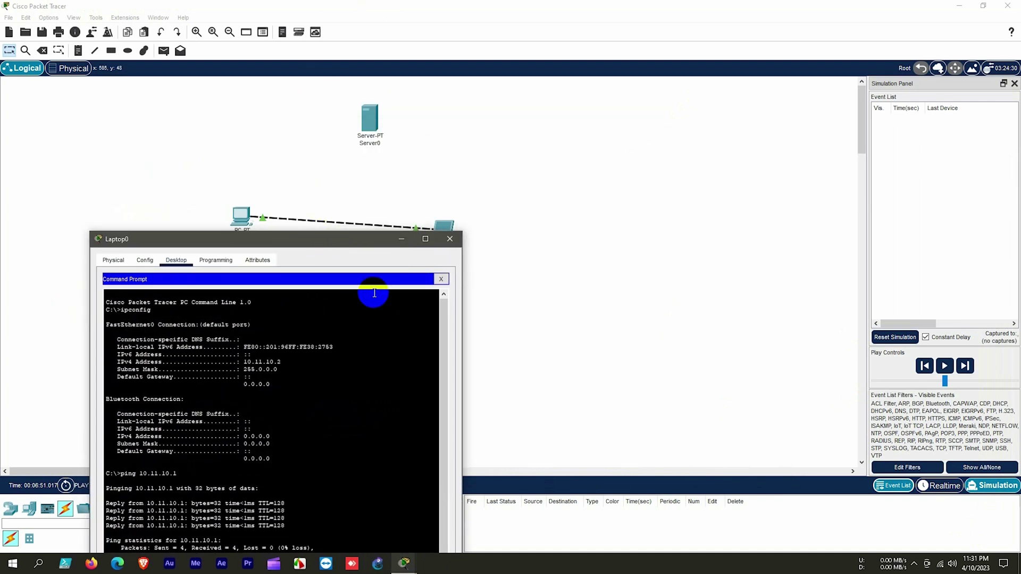
{"action": "left_click_drag", "start_coordinate": [251, 241], "coordinate": [228, 129]}
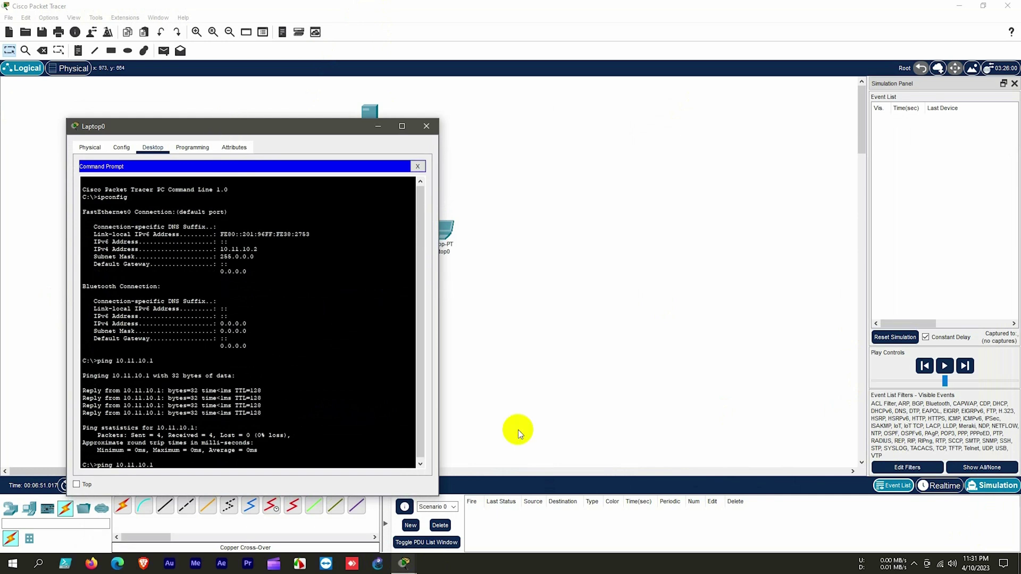
{"action": "key", "text": "Return"}
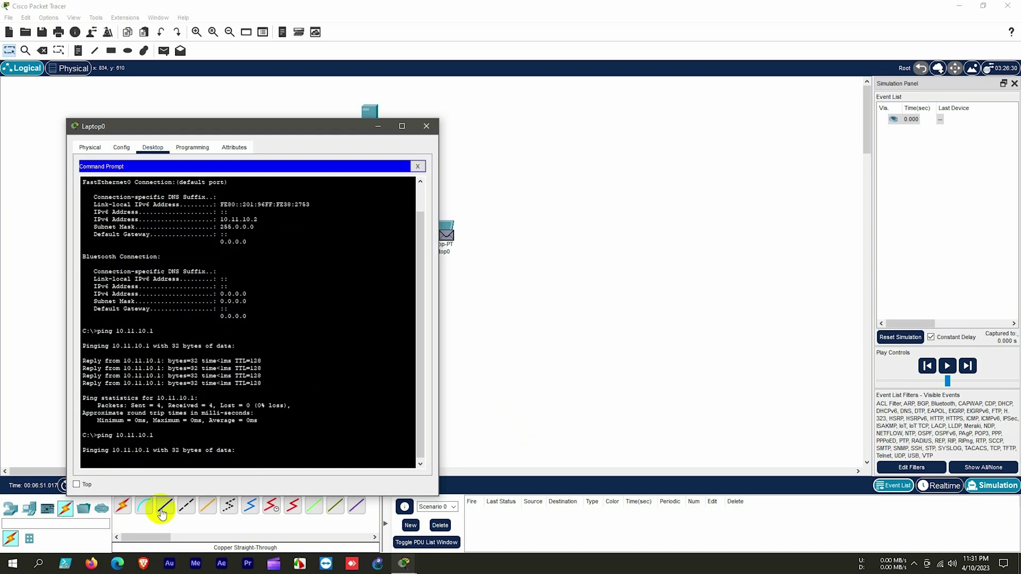
{"action": "left_click", "coordinate": [101, 463]}
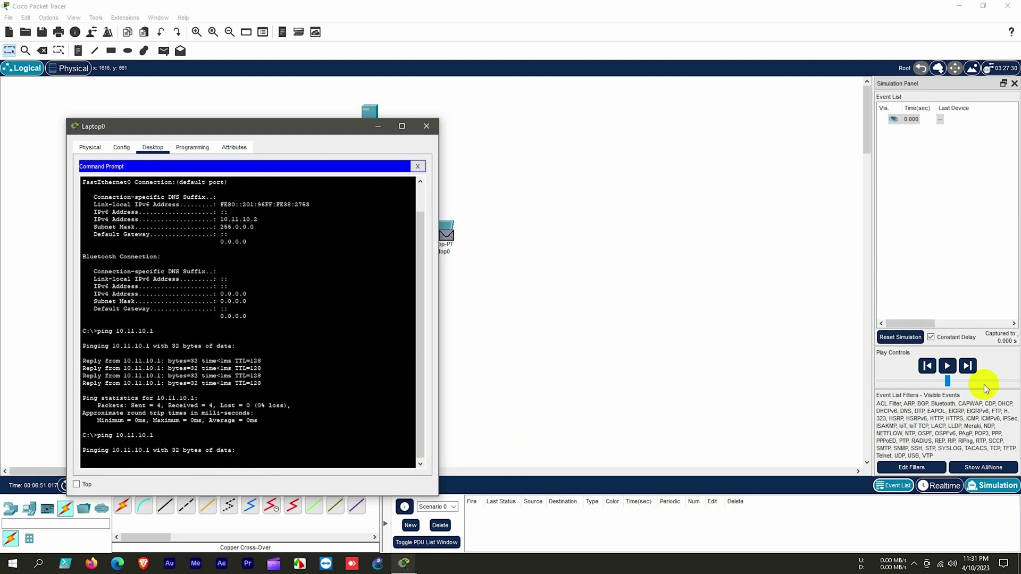
Step: Move the Laptop0 window clear of the topology and step the simulation forward to send the ping packet to PC0
{"action": "left_click", "coordinate": [976, 368]}
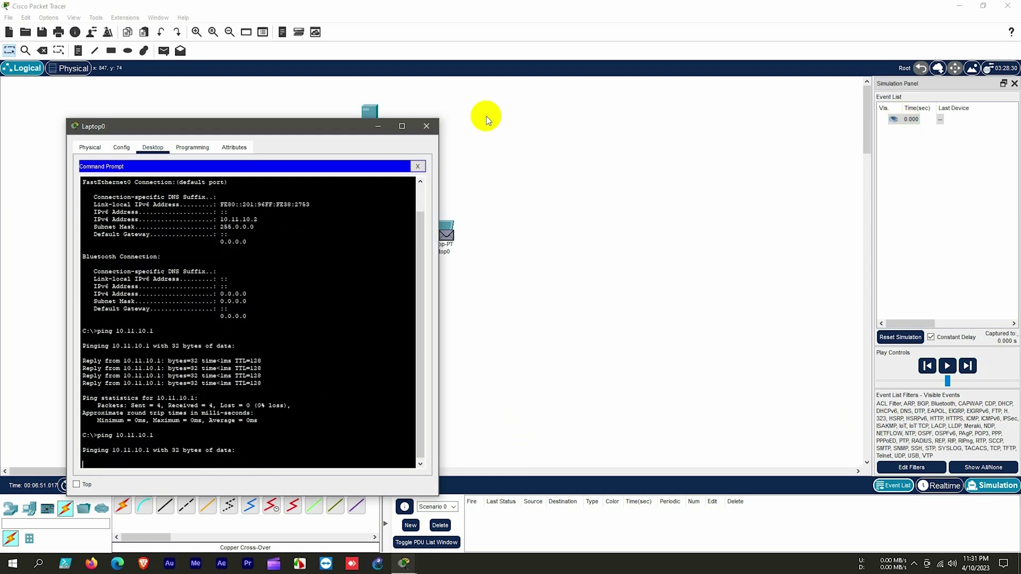
{"action": "left_click", "coordinate": [249, 133]}
{"action": "left_click_drag", "start_coordinate": [249, 133], "coordinate": [183, 310]}
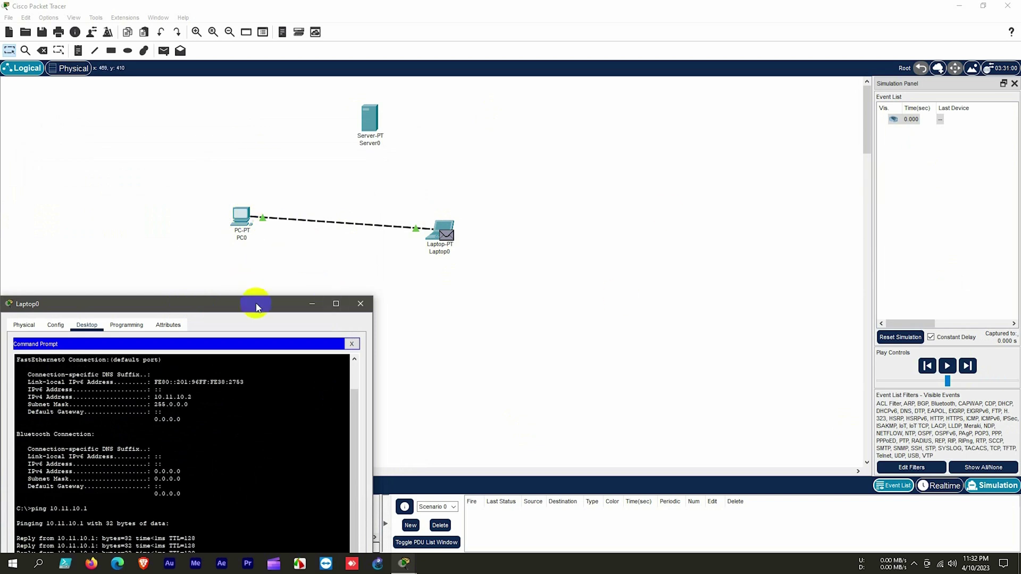
{"action": "left_click_drag", "start_coordinate": [249, 310], "coordinate": [256, 255]}
{"action": "left_click", "coordinate": [967, 370]}
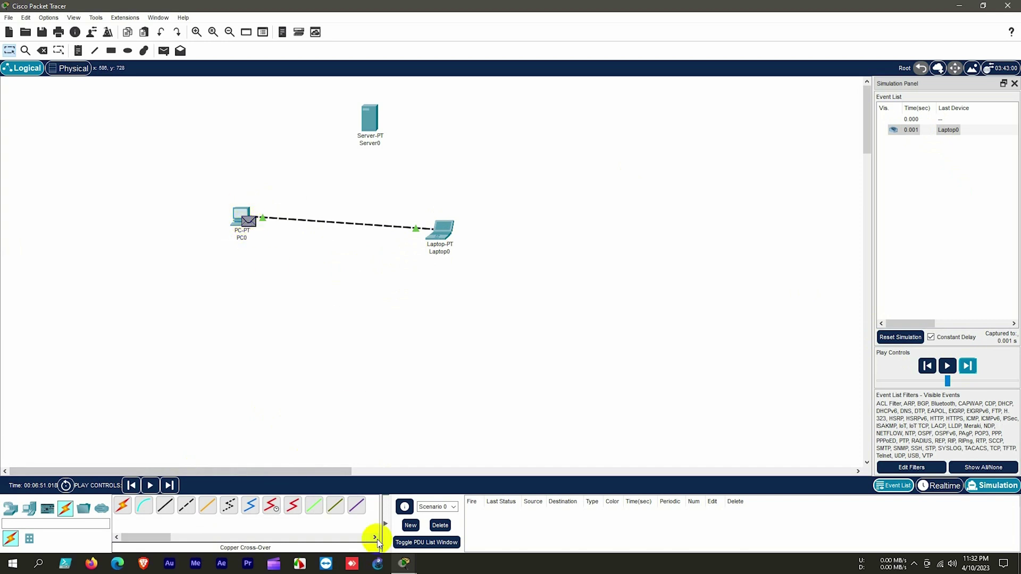
Step: Check Laptop0's Command Prompt for a reply and step the simulation forward so the packet travels from PC0 back to Laptop0
{"action": "mouse_move", "coordinate": [375, 563]}
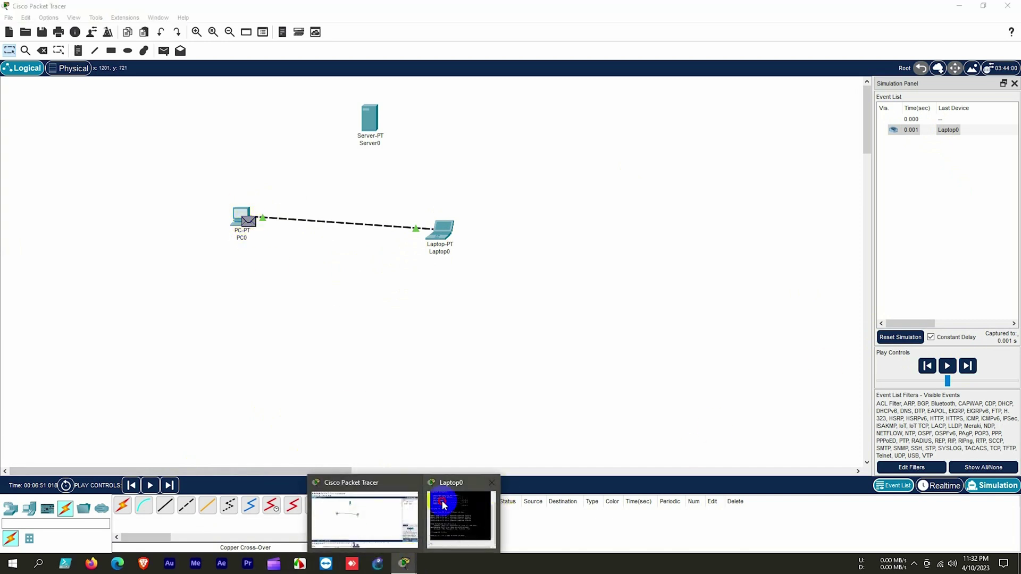
{"action": "left_click", "coordinate": [473, 503]}
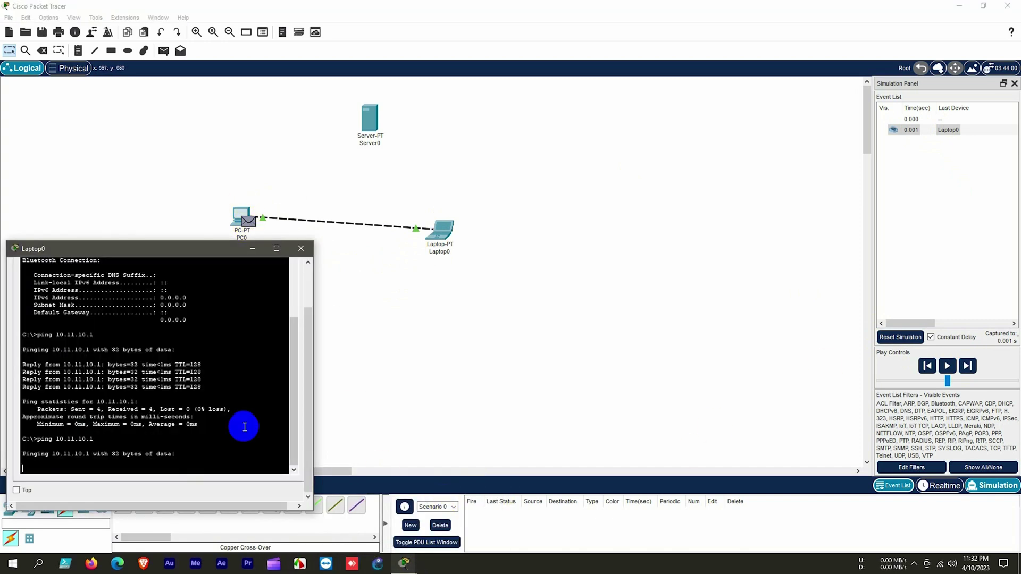
{"action": "triple_click", "coordinate": [201, 365]}
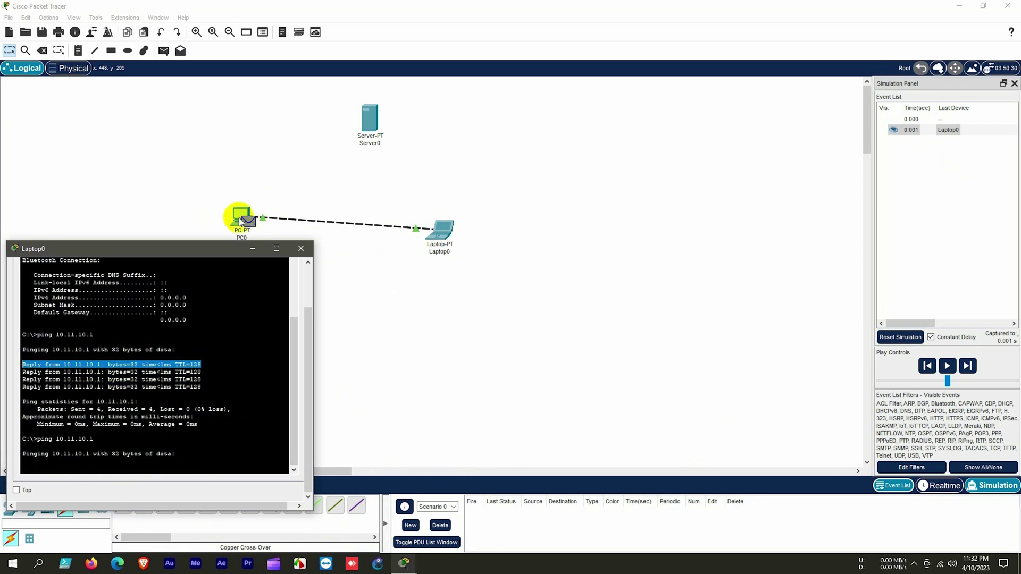
{"action": "left_click", "coordinate": [967, 367]}
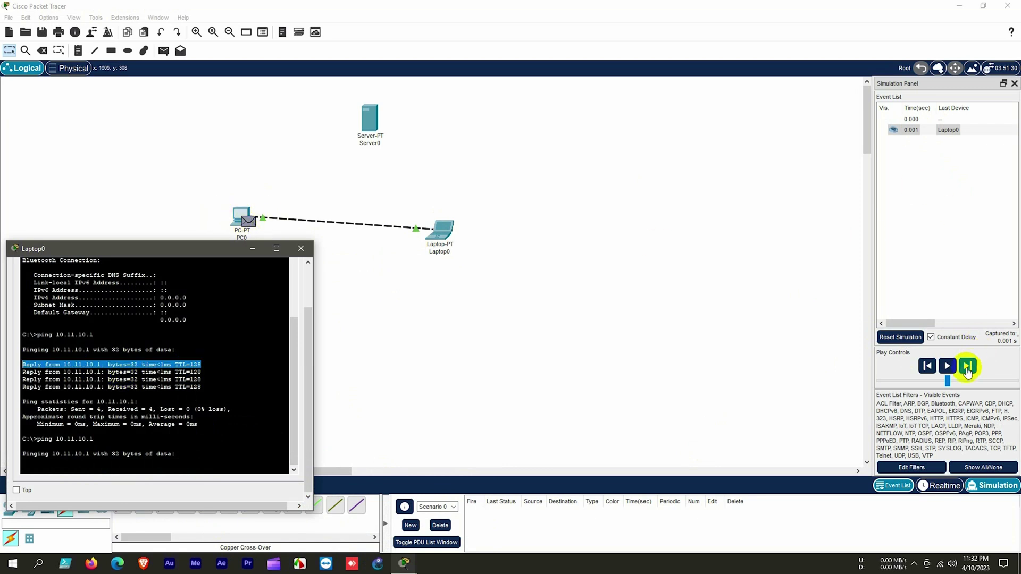
{"action": "left_click", "coordinate": [968, 367]}
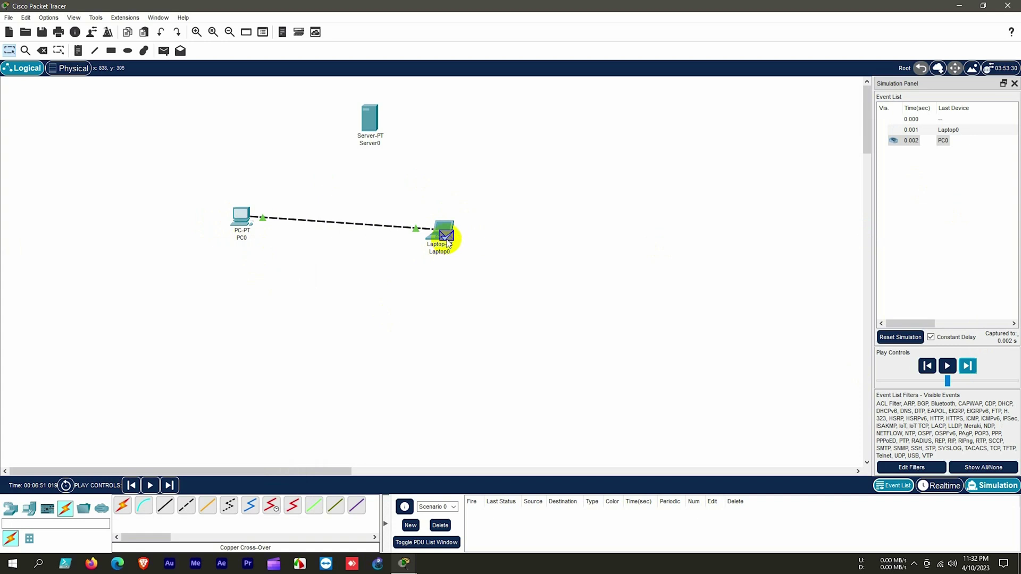
Step: Look for the first reply in Laptop0's Command Prompt and advance the simulation to the second echo request
{"action": "left_click", "coordinate": [407, 563]}
{"action": "left_click", "coordinate": [463, 499]}
{"action": "left_click", "coordinate": [182, 446]}
{"action": "triple_click", "coordinate": [209, 463]}
{"action": "left_click", "coordinate": [966, 366]}
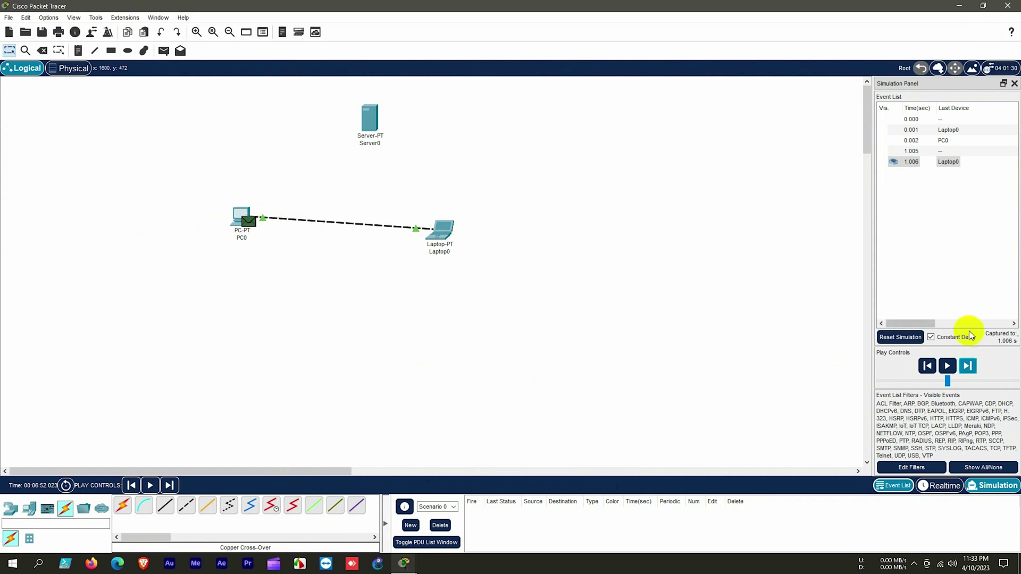
Step: Examine the ping replies and statistics in Laptop0's Command Prompt, and close the Laptop0 window
{"action": "mouse_move", "coordinate": [404, 563]}
{"action": "left_click", "coordinate": [428, 506]}
{"action": "left_click", "coordinate": [217, 405]}
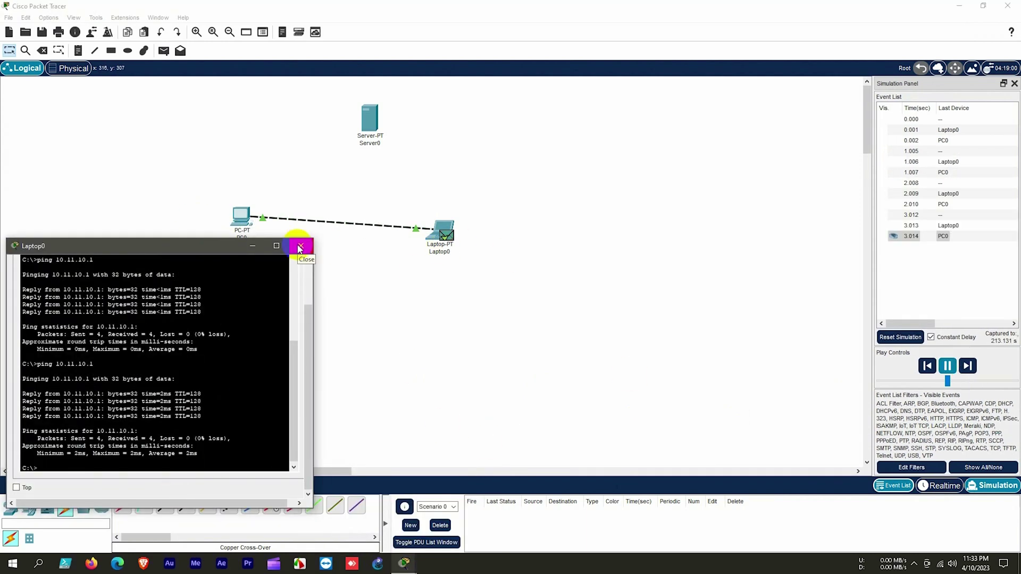
{"action": "left_click", "coordinate": [201, 407]}
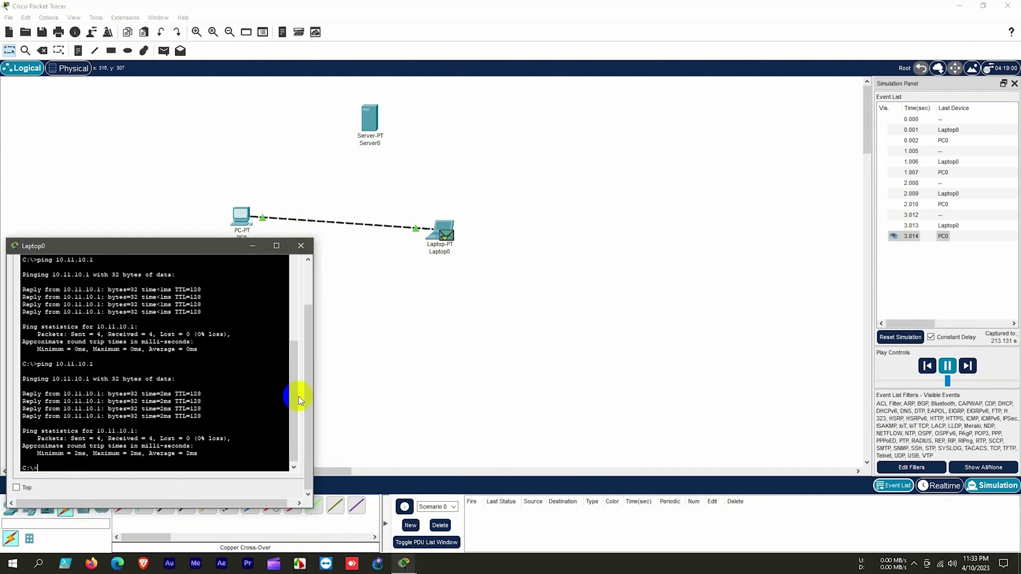
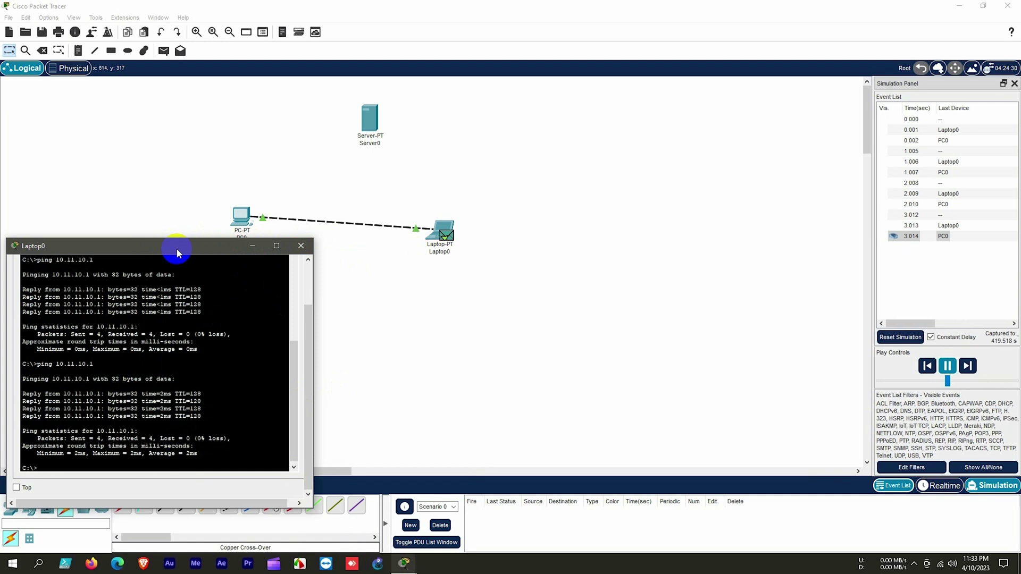
{"action": "left_click", "coordinate": [301, 245]}
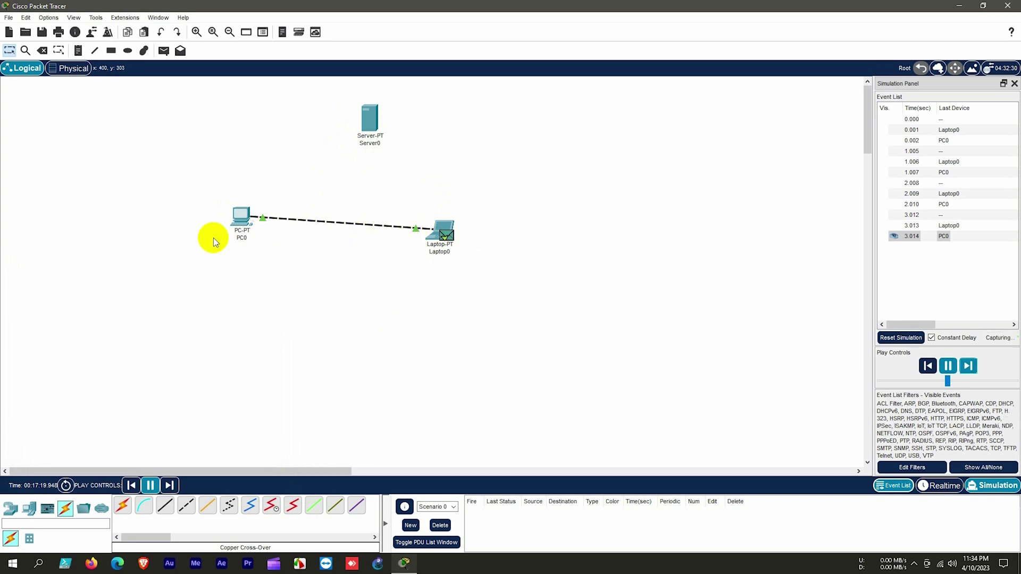
Step: Move PC0 to the other side of Laptop0 and add a second PC below and to the left of Server0
{"action": "left_click_drag", "start_coordinate": [241, 221], "coordinate": [693, 245]}
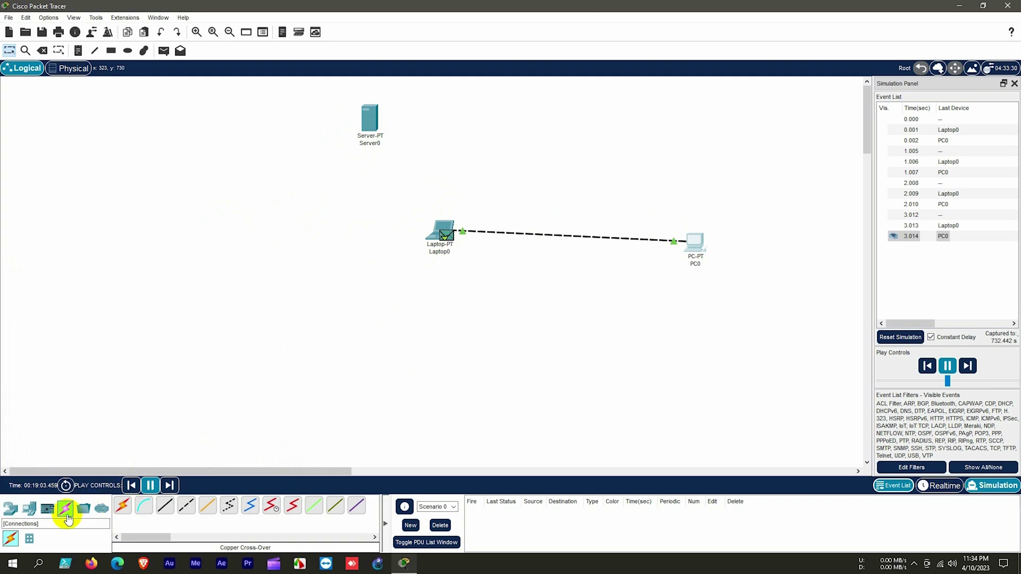
{"action": "left_click", "coordinate": [28, 509]}
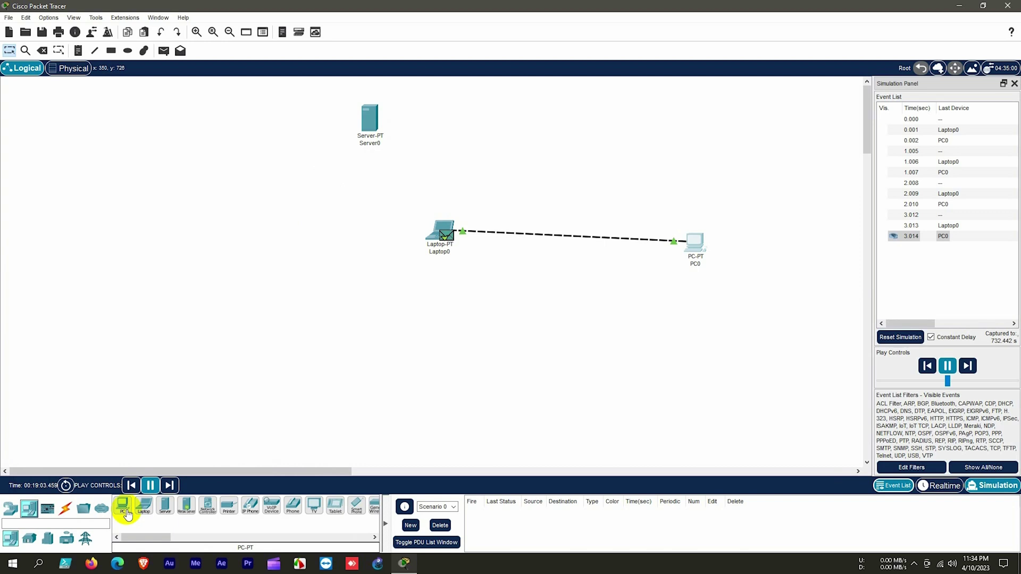
{"action": "left_click", "coordinate": [124, 508]}
{"action": "left_click", "coordinate": [185, 270]}
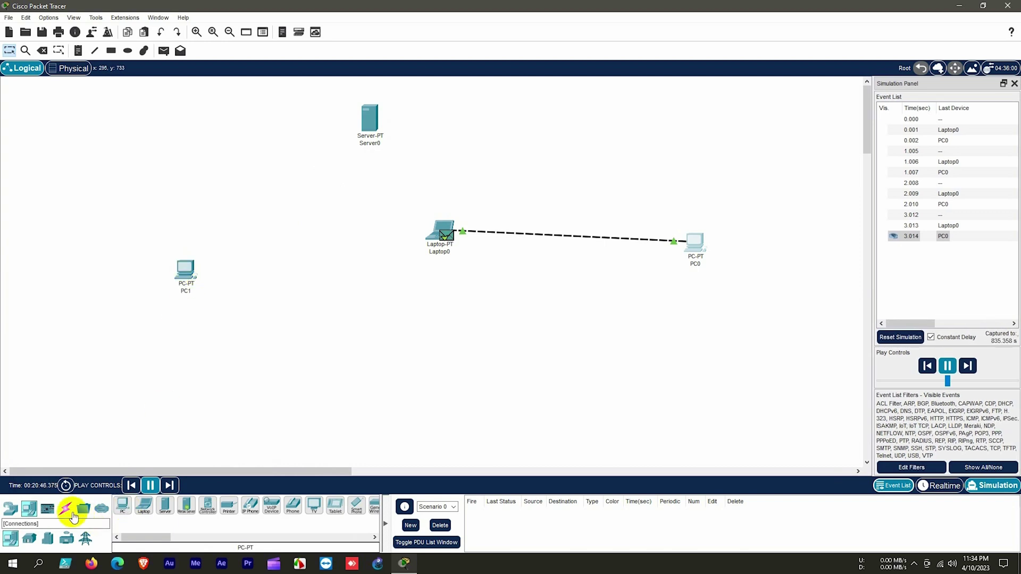
Step: Connect PC1's FastEthernet0 port to Server0's FastEthernet0 port with a Copper Cross-Over cable
{"action": "left_click", "coordinate": [66, 512]}
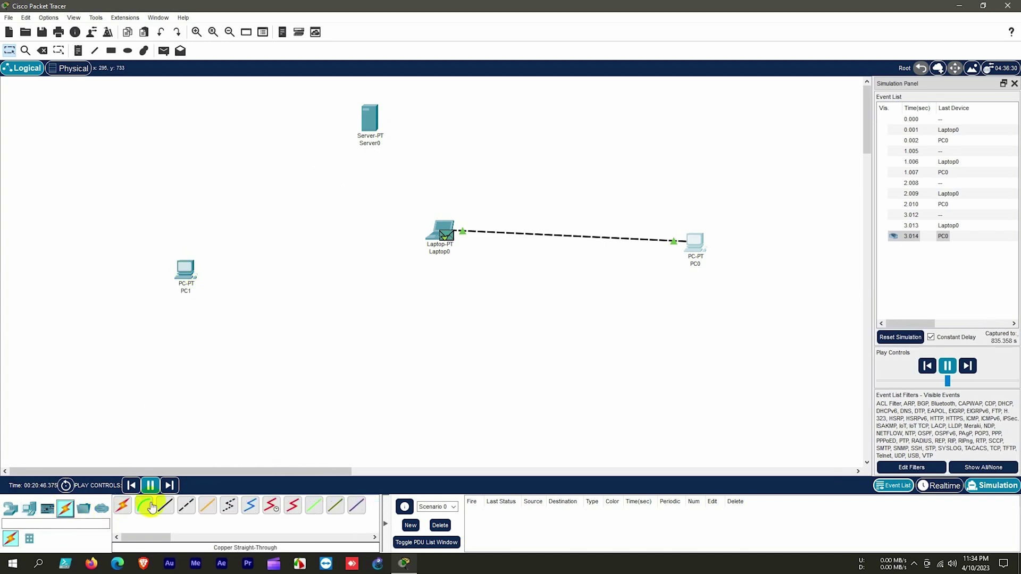
{"action": "left_click", "coordinate": [187, 506]}
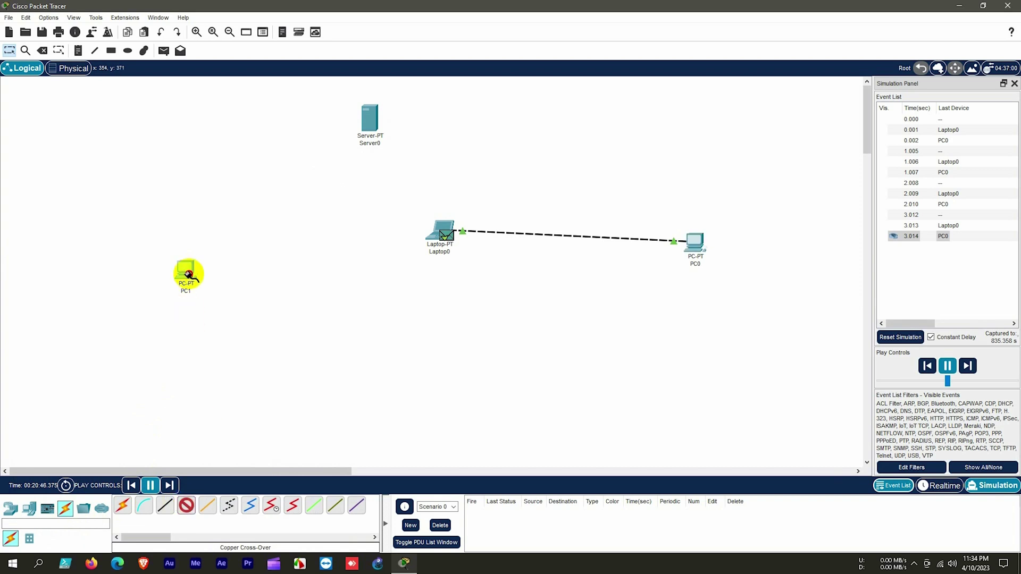
{"action": "left_click", "coordinate": [188, 274]}
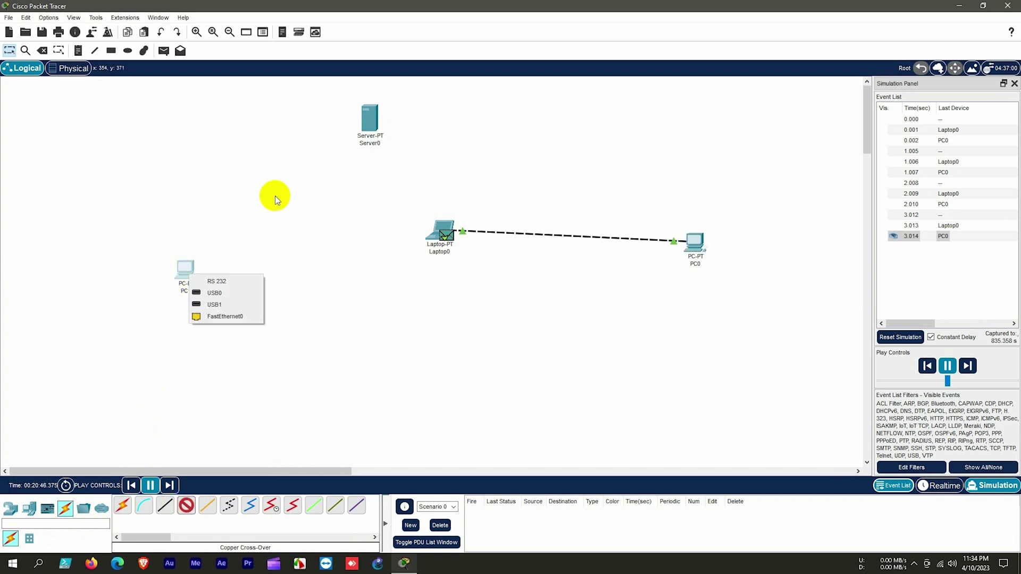
{"action": "left_click", "coordinate": [247, 317]}
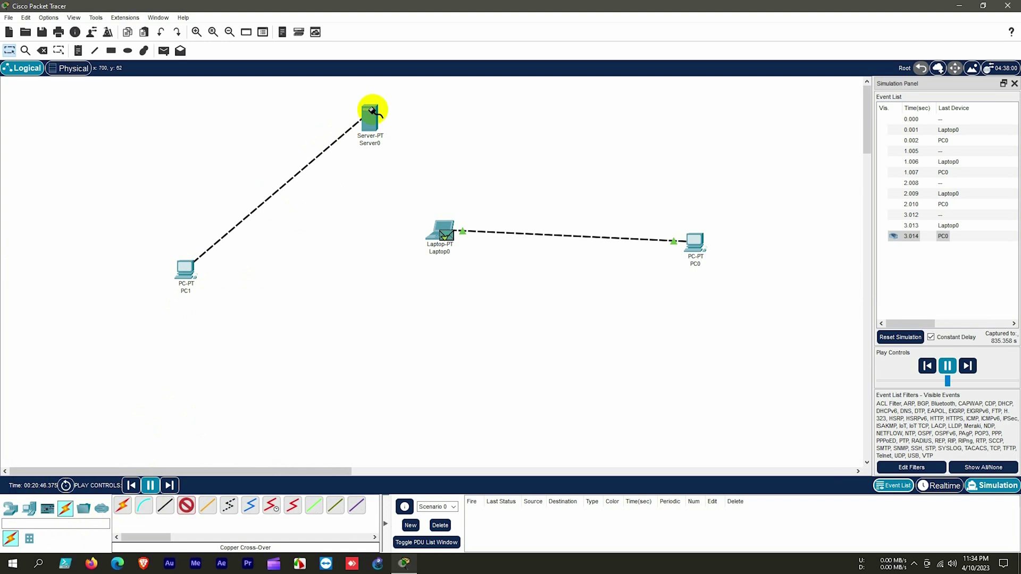
{"action": "left_click", "coordinate": [371, 110]}
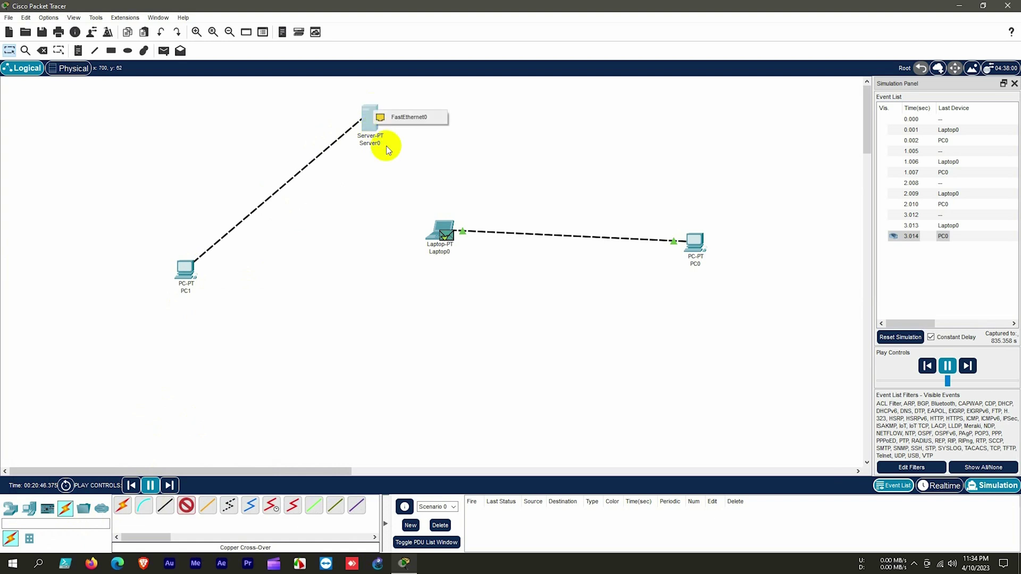
{"action": "left_click", "coordinate": [419, 120]}
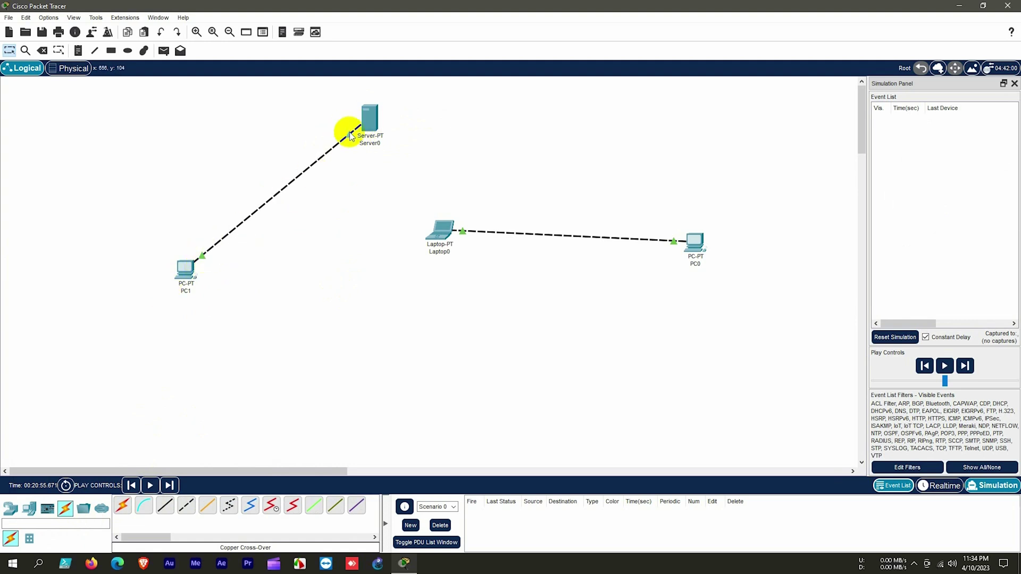
Step: Assign PC1's FastEthernet0 interface the static IPv4 address 10.11.11.0 with subnet mask 255.0.0.0, and close the PC1 window
{"action": "left_click", "coordinate": [183, 273]}
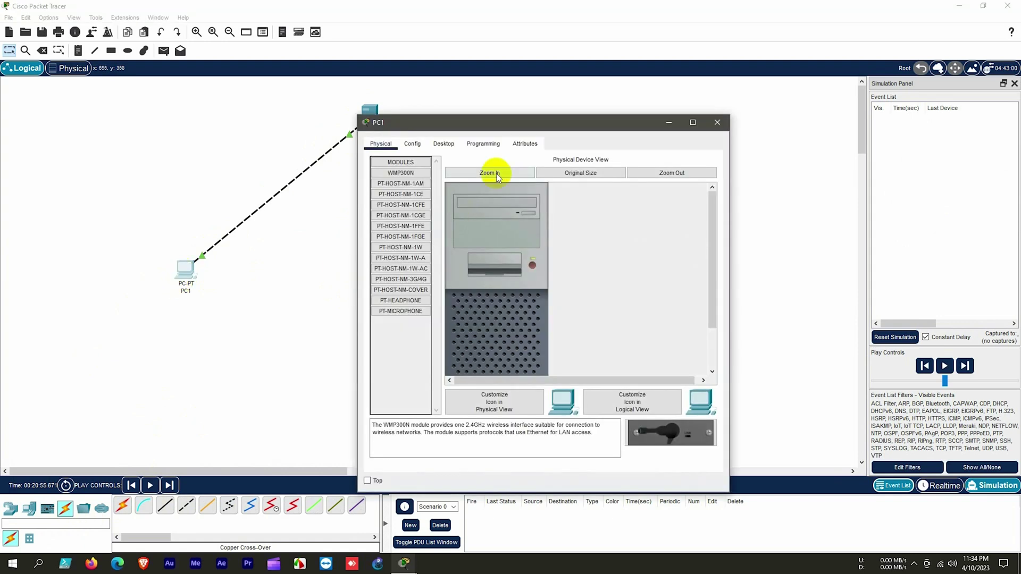
{"action": "left_click", "coordinate": [412, 143]}
{"action": "left_click", "coordinate": [403, 203]}
{"action": "left_click", "coordinate": [615, 254]}
{"action": "type", "text": "10.11.11.0"}
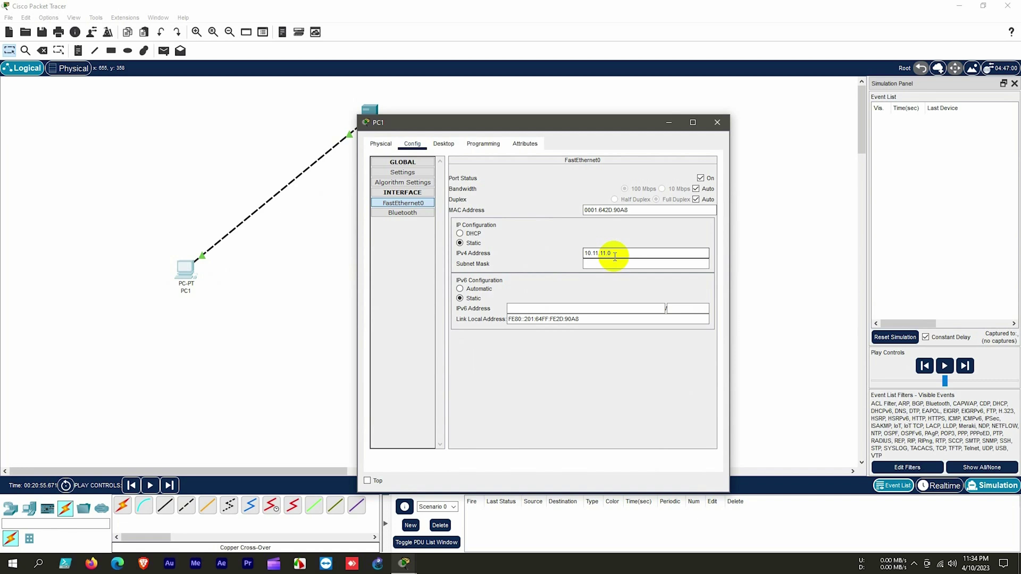
{"action": "left_click", "coordinate": [611, 263]}
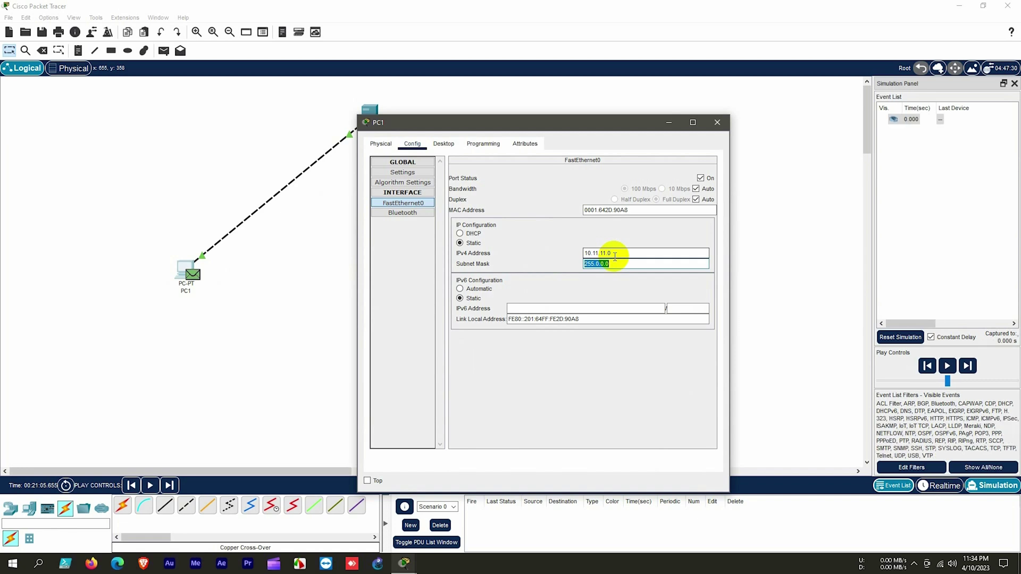
{"action": "left_click", "coordinate": [717, 123]}
Step: Enter 10.11.11.2 as the static IPv4 address of Server0's FastEthernet0 interface
{"action": "left_click", "coordinate": [371, 121]}
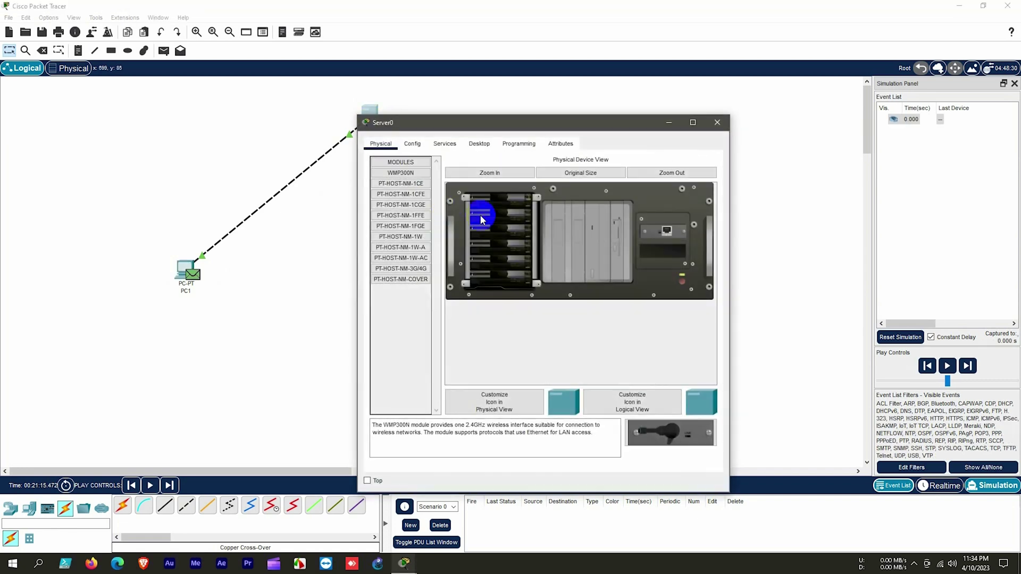
{"action": "left_click", "coordinate": [413, 144]}
{"action": "left_click", "coordinate": [395, 203]}
{"action": "left_click", "coordinate": [594, 253]}
{"action": "type", "text": "10.11.11.2"}
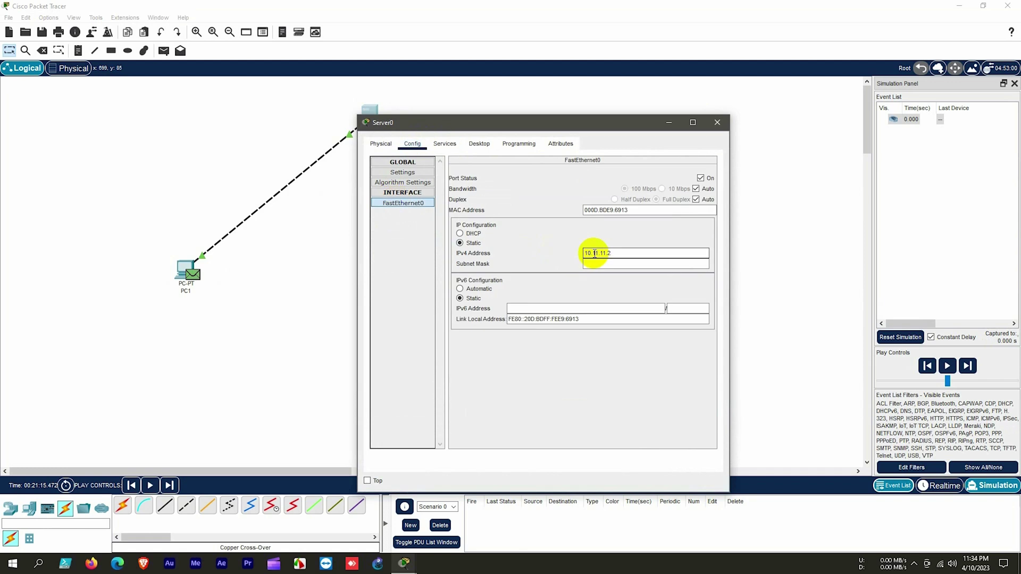
Step: Run ipconfig in Server0's Command Prompt to check its IP configuration
{"action": "left_click", "coordinate": [479, 144]}
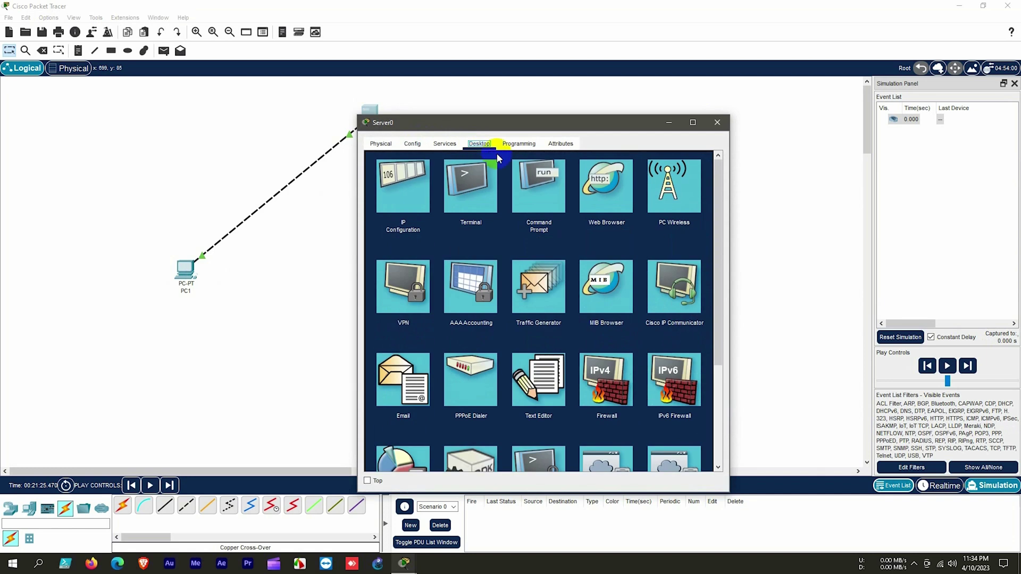
{"action": "left_click", "coordinate": [530, 182]}
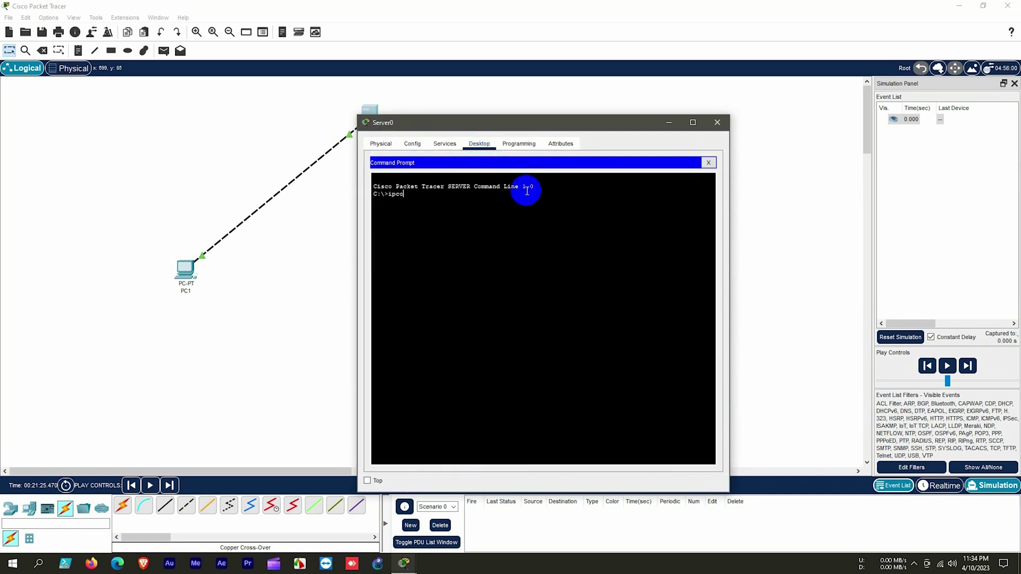
{"action": "key", "text": "Return"}
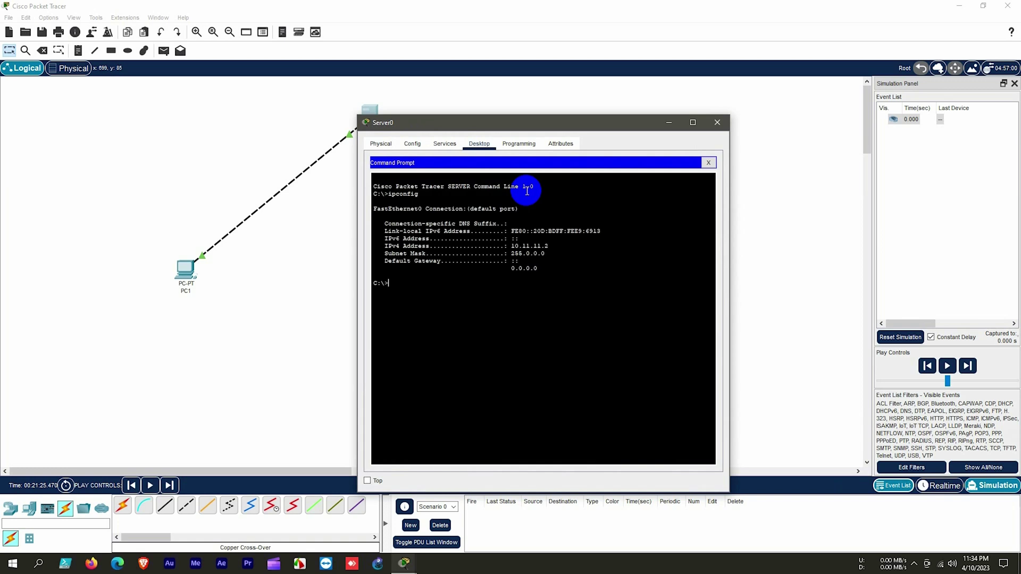
Step: Run ipconfig in PC1's Command Prompt to check its IP configuration
{"action": "left_click", "coordinate": [174, 277]}
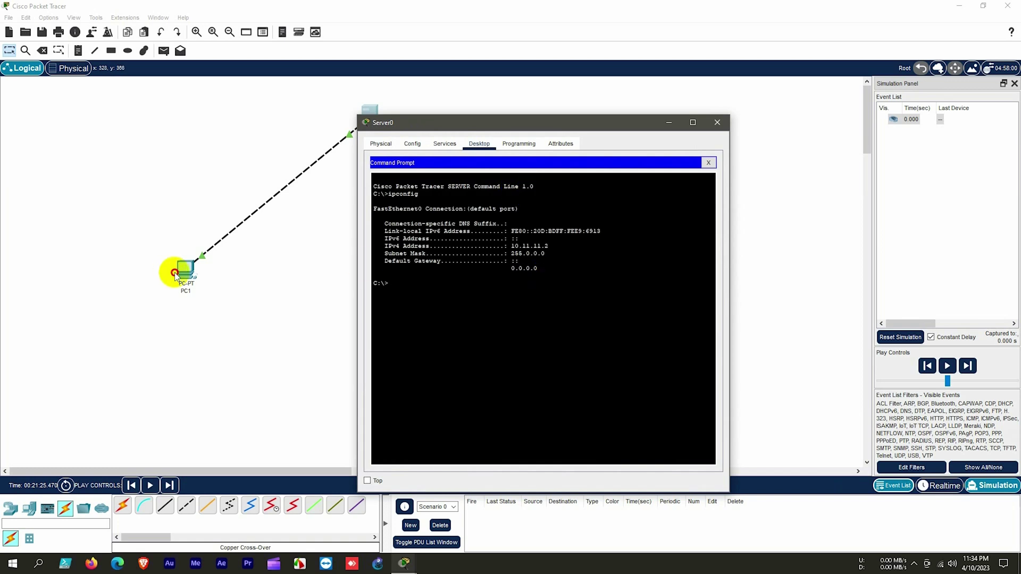
{"action": "left_click", "coordinate": [443, 143]}
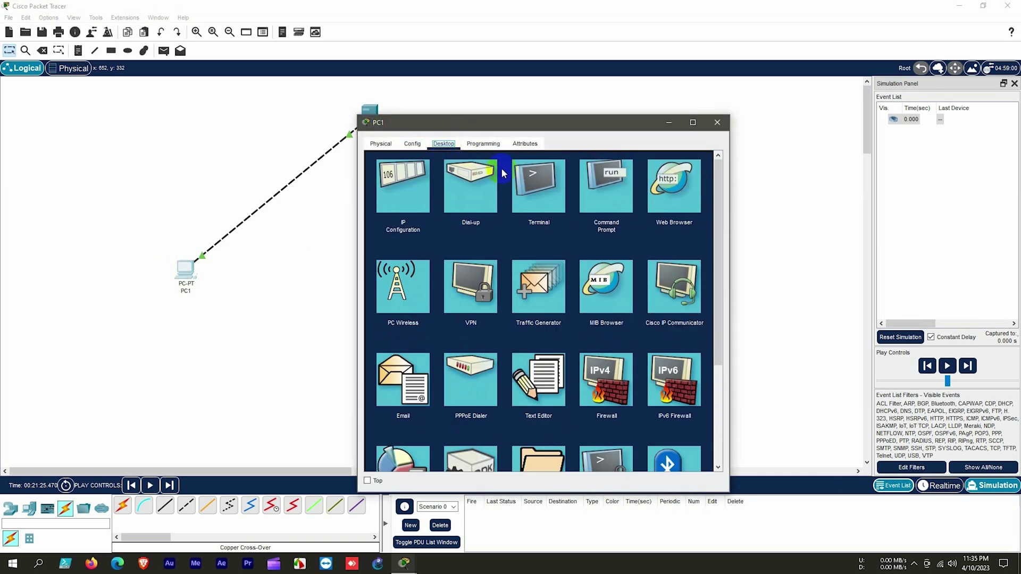
{"action": "left_click", "coordinate": [606, 186]}
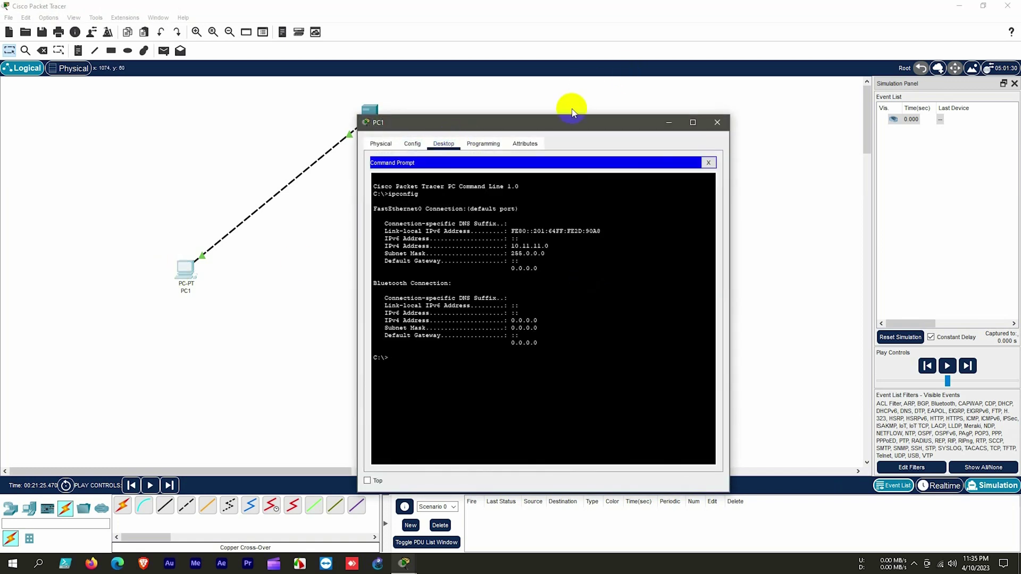
Step: Close the PC1 window, reopen PC1, and open the IPv4 address of its FastEthernet0 interface for editing
{"action": "left_click_drag", "start_coordinate": [585, 128], "coordinate": [443, 163]}
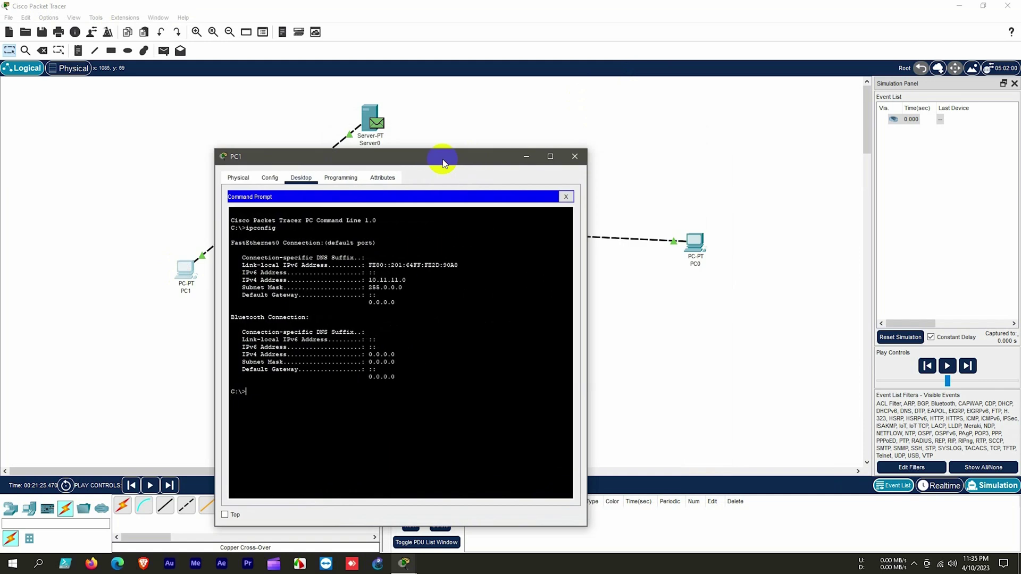
{"action": "left_click", "coordinate": [574, 156]}
{"action": "left_click", "coordinate": [187, 272]}
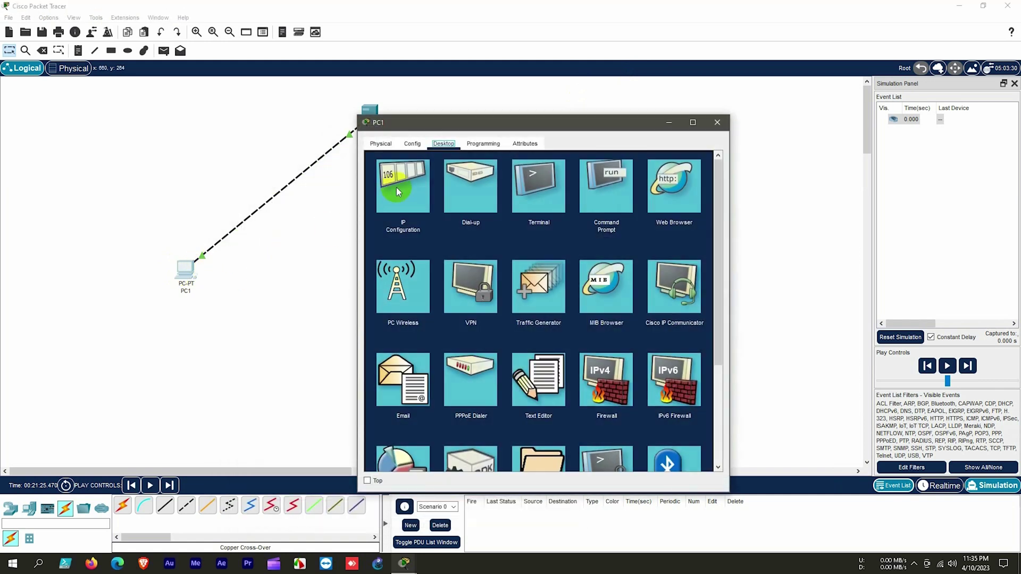
{"action": "left_click", "coordinate": [419, 147]}
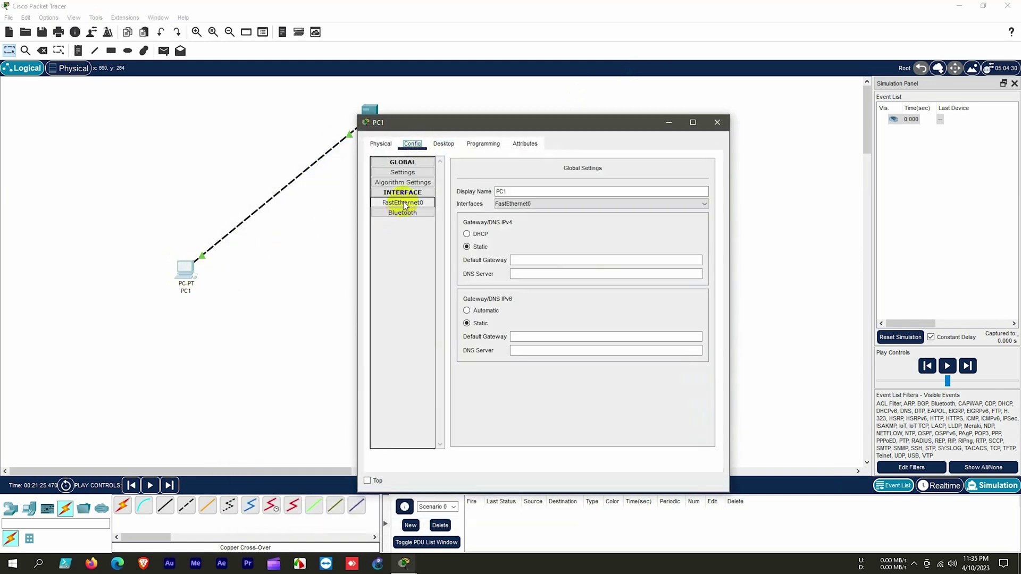
{"action": "left_click", "coordinate": [403, 202]}
{"action": "left_click", "coordinate": [633, 252]}
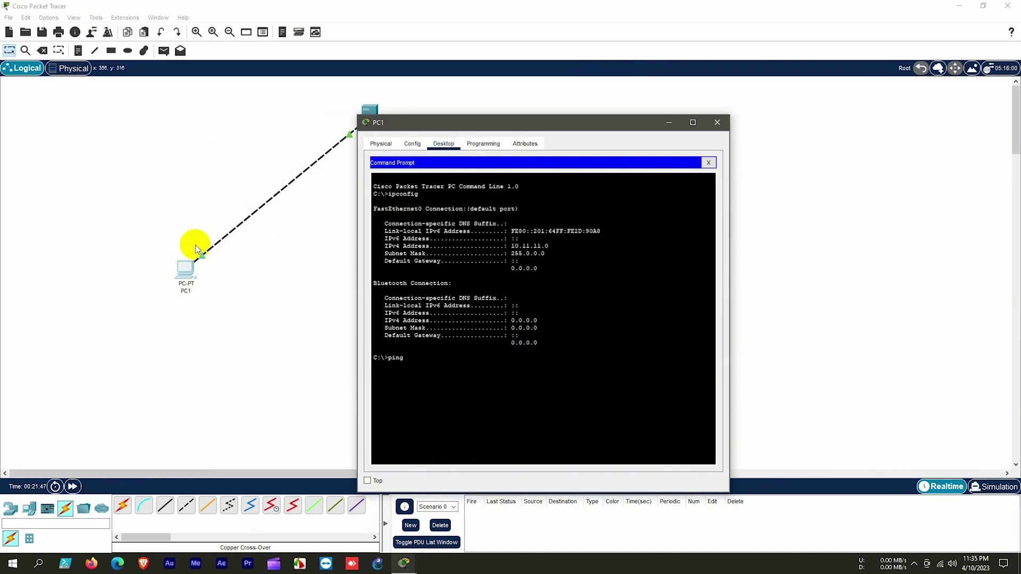
Step: Ping the server address 10.11.11.2 from PC1's Command Prompt in Realtime mode
{"action": "left_click", "coordinate": [475, 283]}
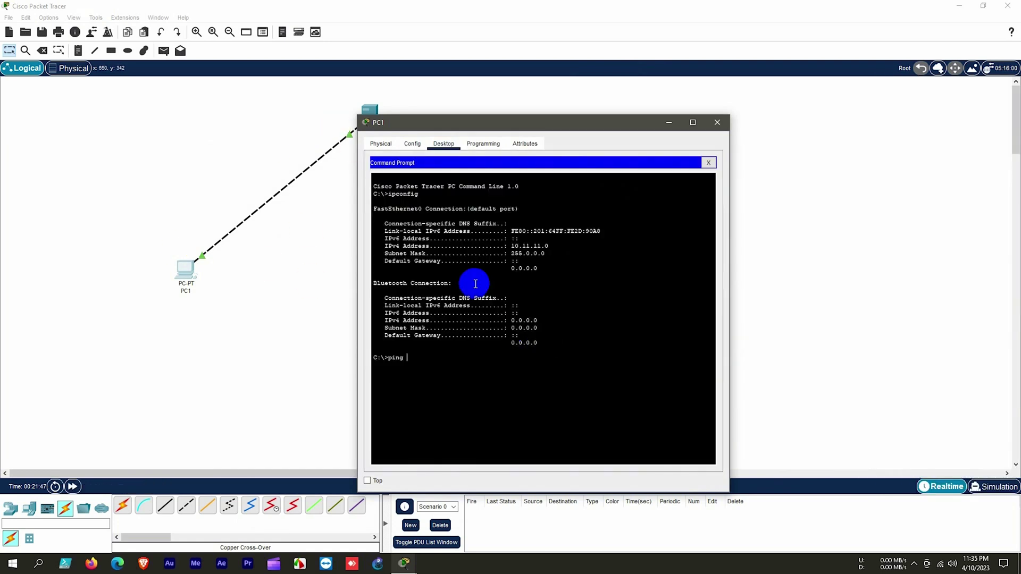
{"action": "type", "text": "10"}
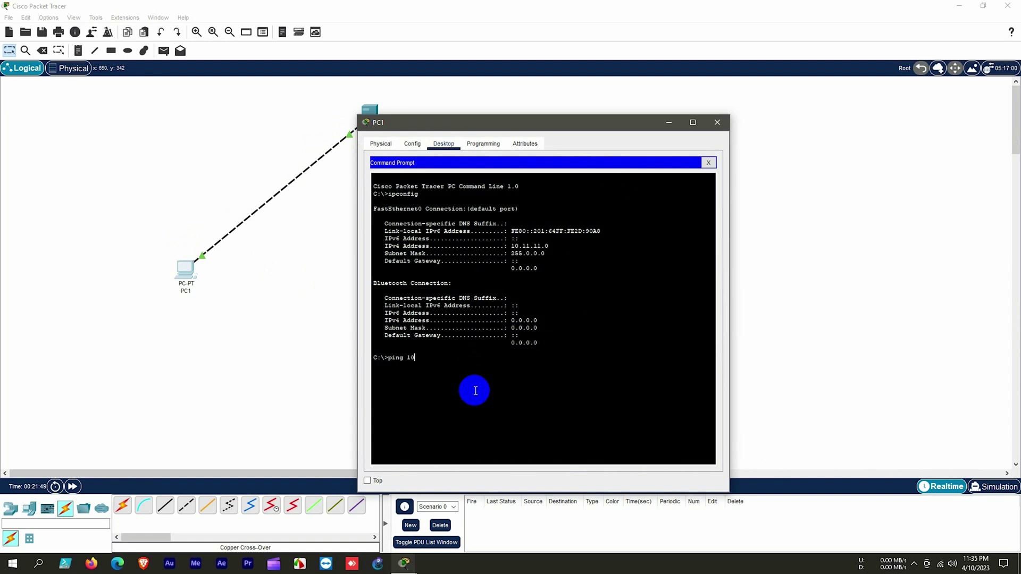
{"action": "type", "text": ".11.11.2"}
{"action": "key", "text": "Return"}
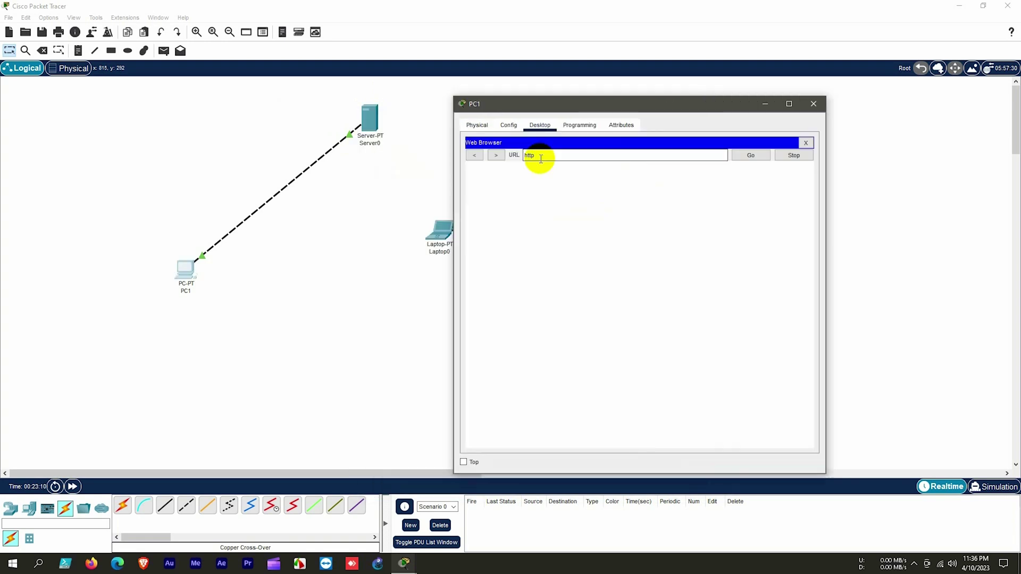
{"action": "type", "text": "://10.11.11.2"}
{"action": "key", "text": "Return"}
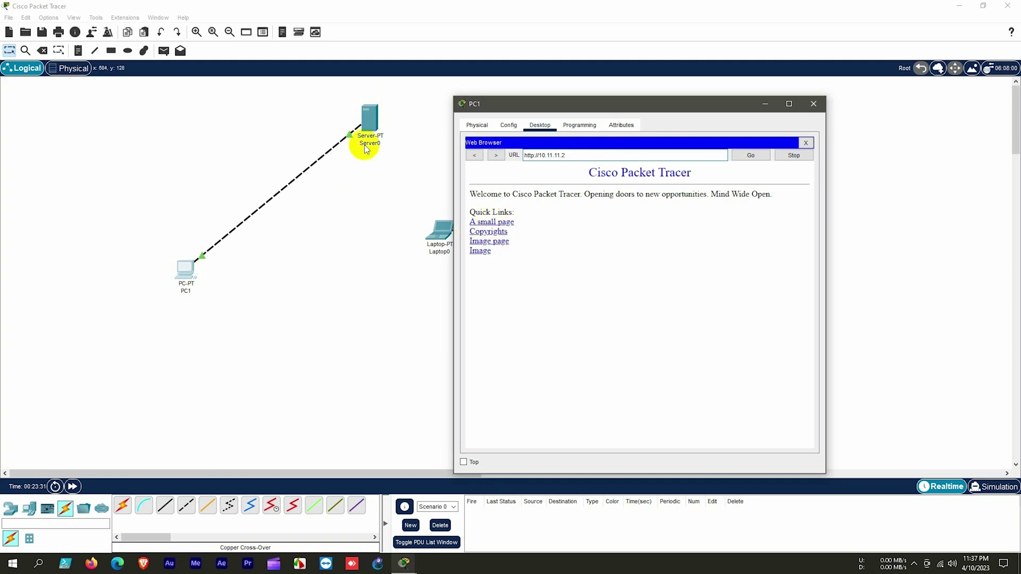
Step: Open Server0's HTTP service settings and arrange that window beside PC1's Web Browser window
{"action": "left_click", "coordinate": [365, 117]}
{"action": "left_click", "coordinate": [365, 117]}
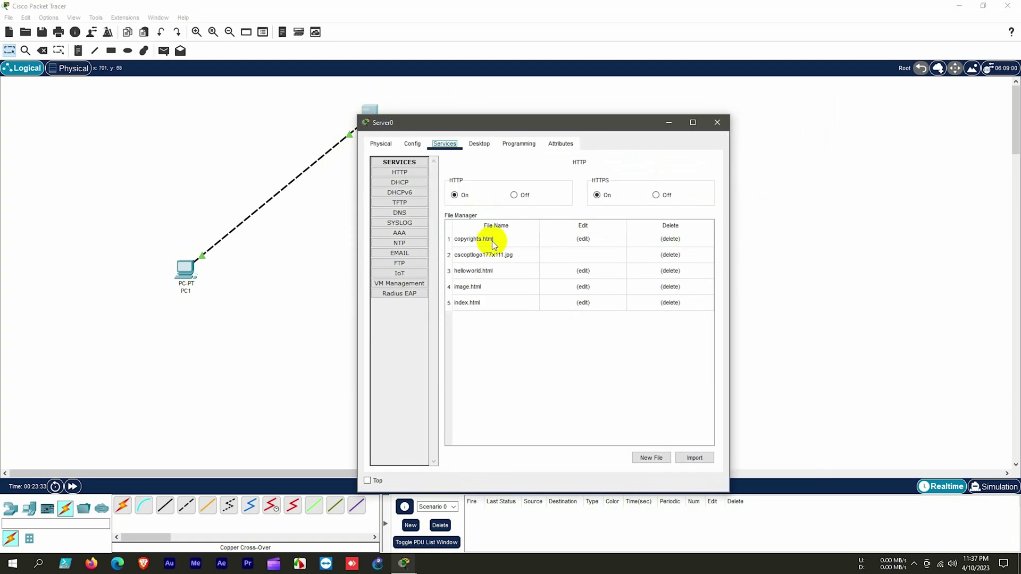
{"action": "left_click_drag", "start_coordinate": [473, 128], "coordinate": [252, 120]}
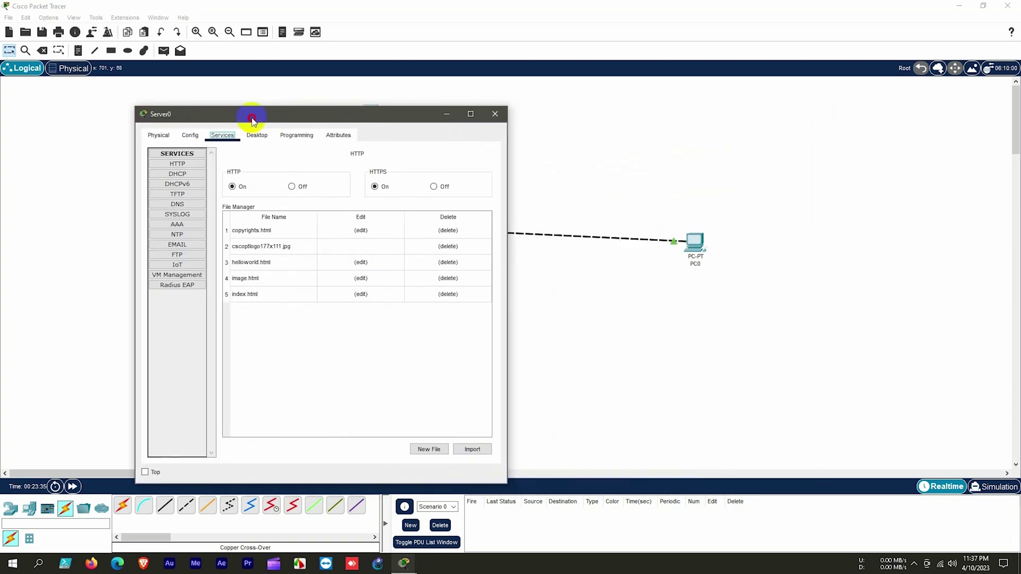
{"action": "mouse_move", "coordinate": [404, 563]}
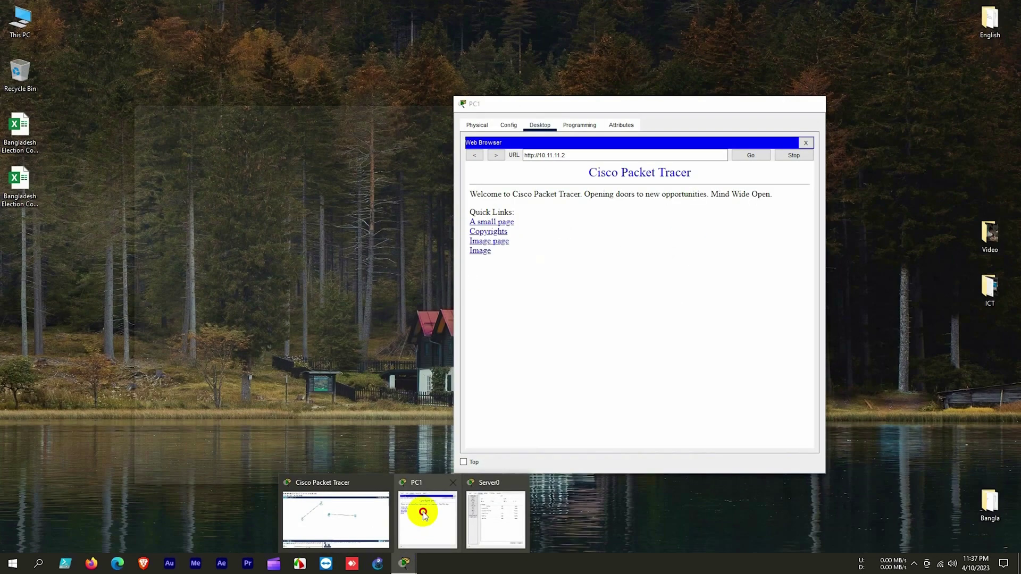
{"action": "left_click", "coordinate": [422, 512]}
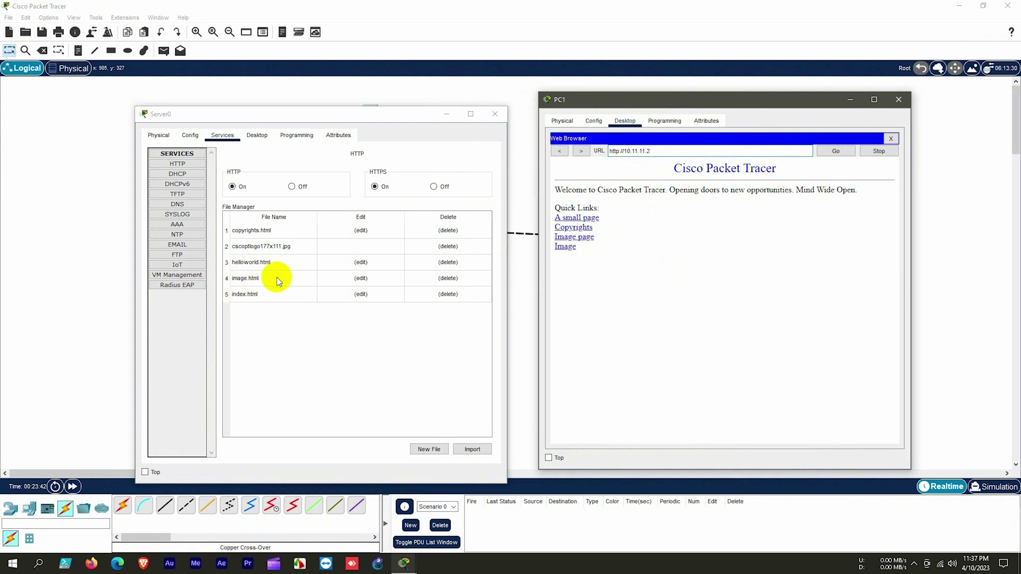
Step: View the Copyrights and Image links of the server's web page in PC1's Web Browser, returning to the home page
{"action": "left_click", "coordinate": [575, 228]}
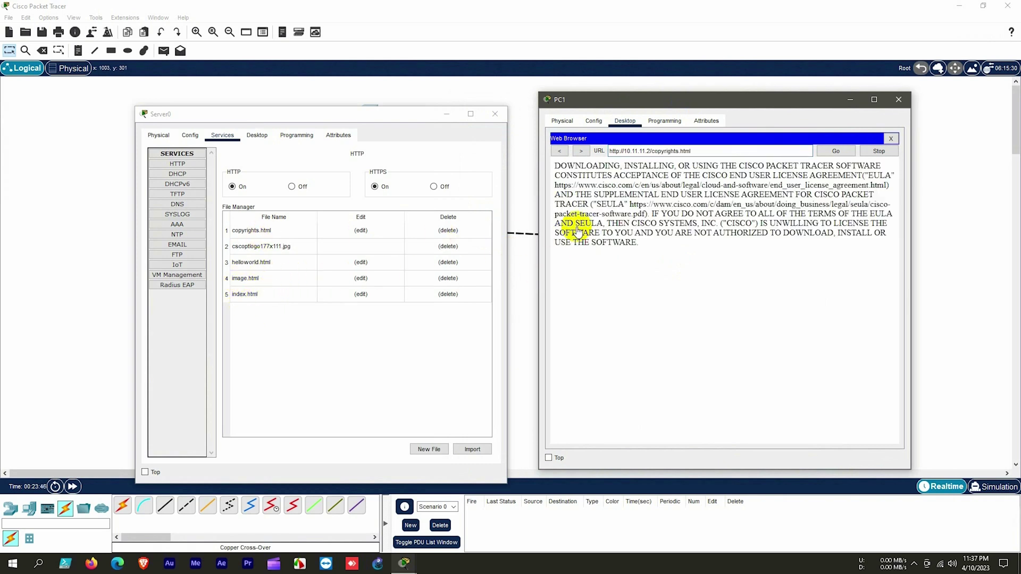
{"action": "left_click", "coordinate": [560, 151]}
{"action": "left_click", "coordinate": [566, 246]}
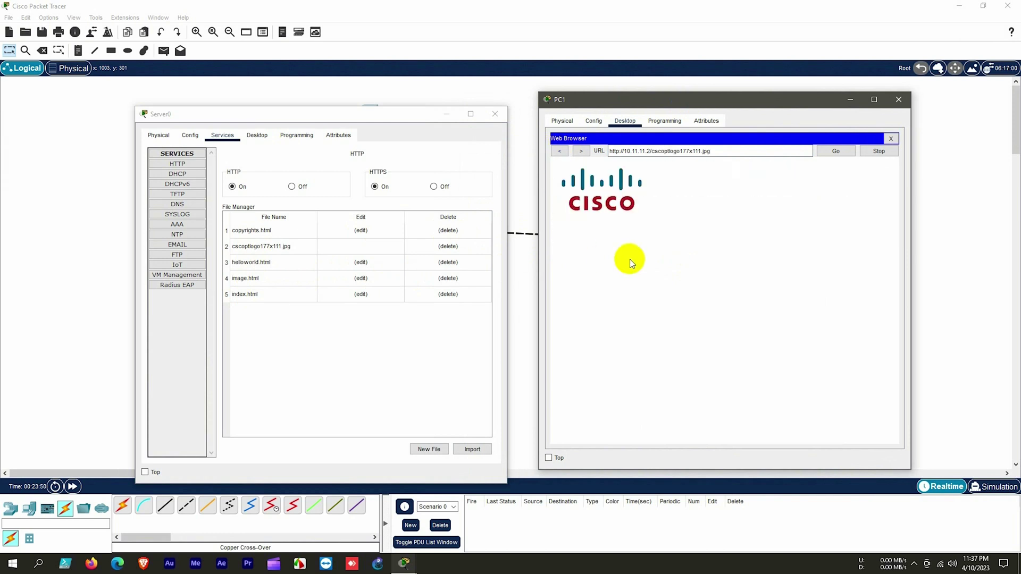
{"action": "left_click", "coordinate": [559, 151]}
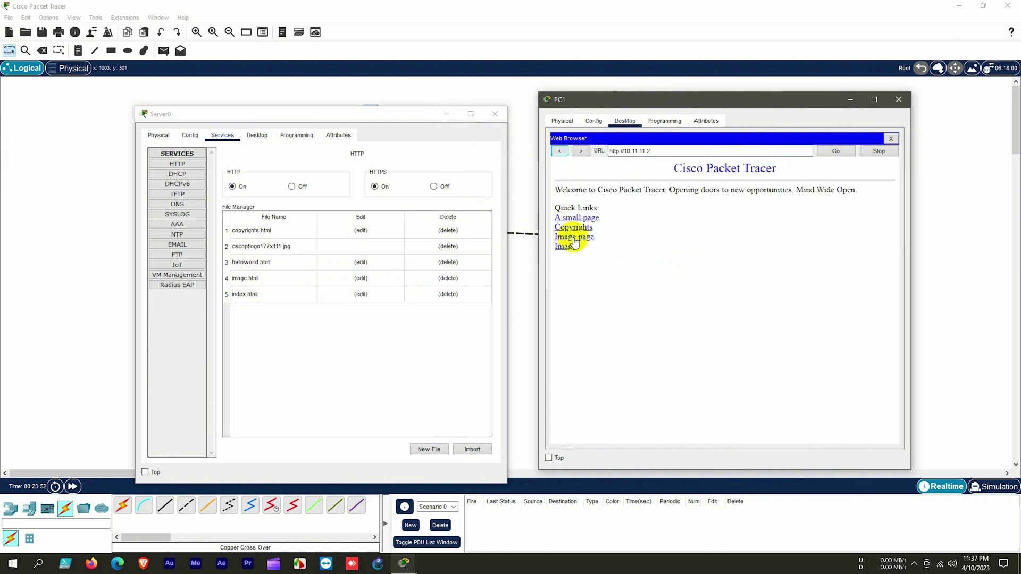
Step: View the Image page and A small page links in PC1's Web Browser, and close the browser
{"action": "left_click", "coordinate": [574, 237]}
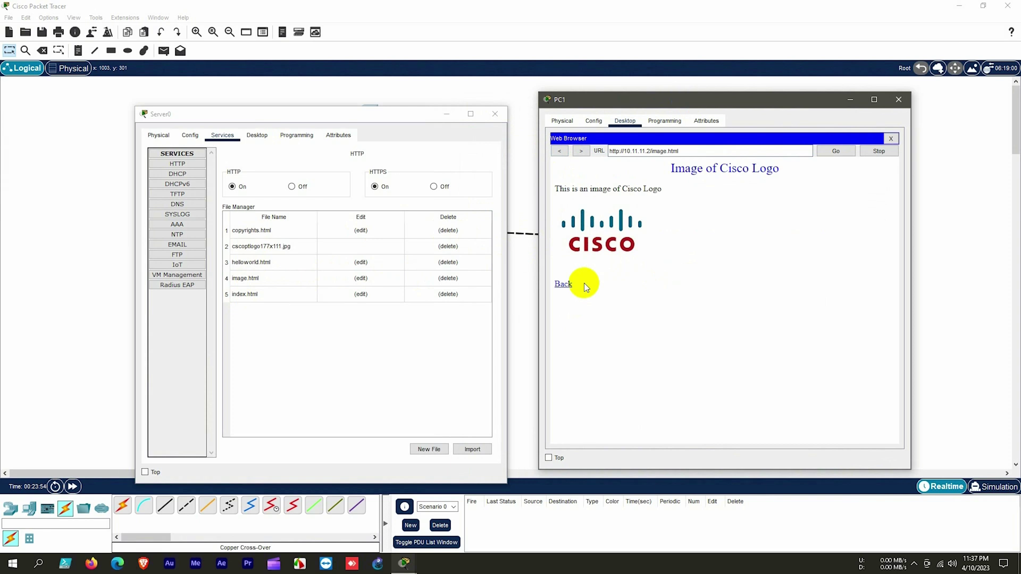
{"action": "left_click", "coordinate": [565, 285]}
{"action": "left_click", "coordinate": [582, 221]}
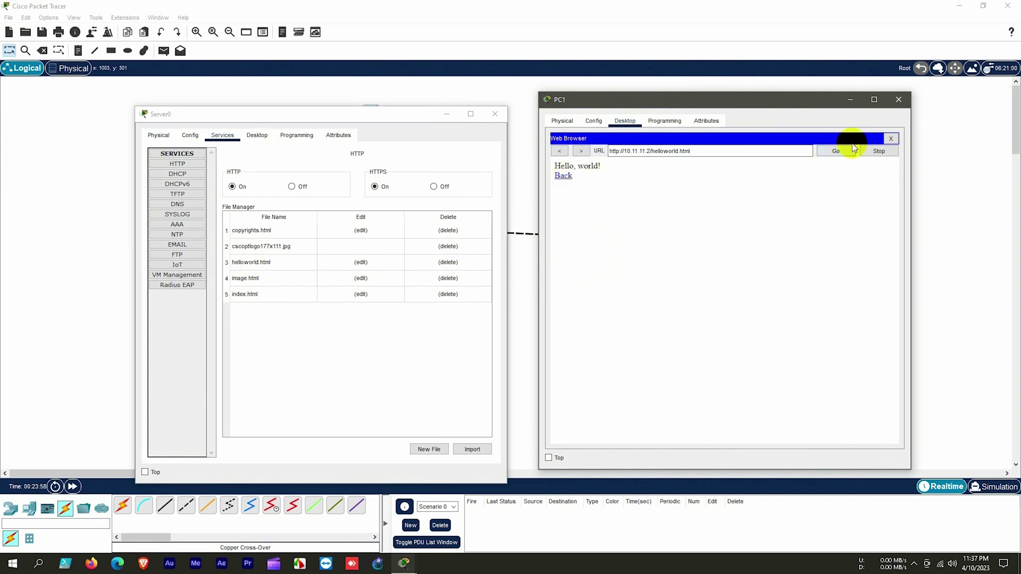
{"action": "left_click", "coordinate": [893, 139]}
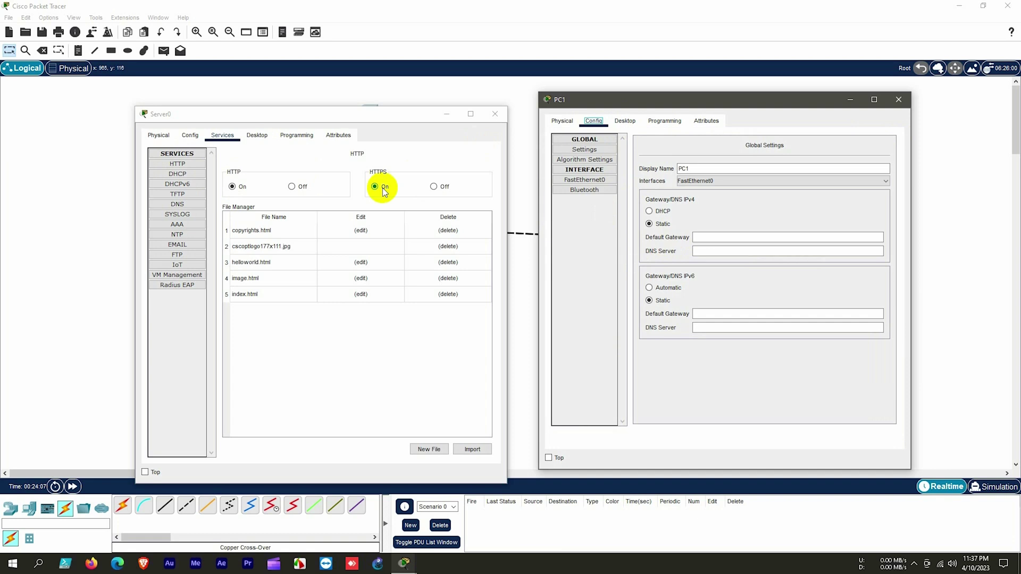
{"action": "left_click", "coordinate": [233, 187]}
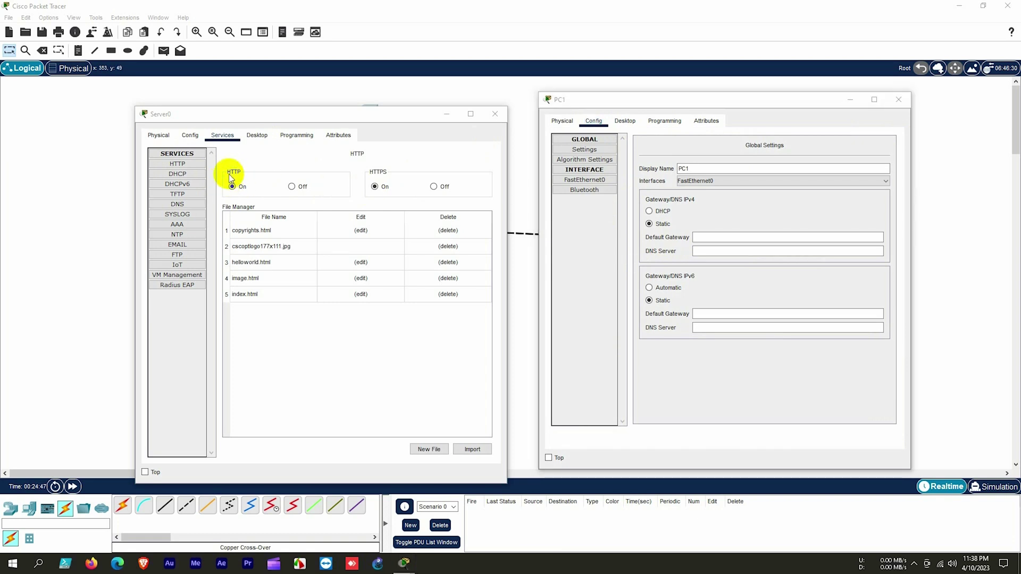
{"action": "left_click", "coordinate": [292, 187]}
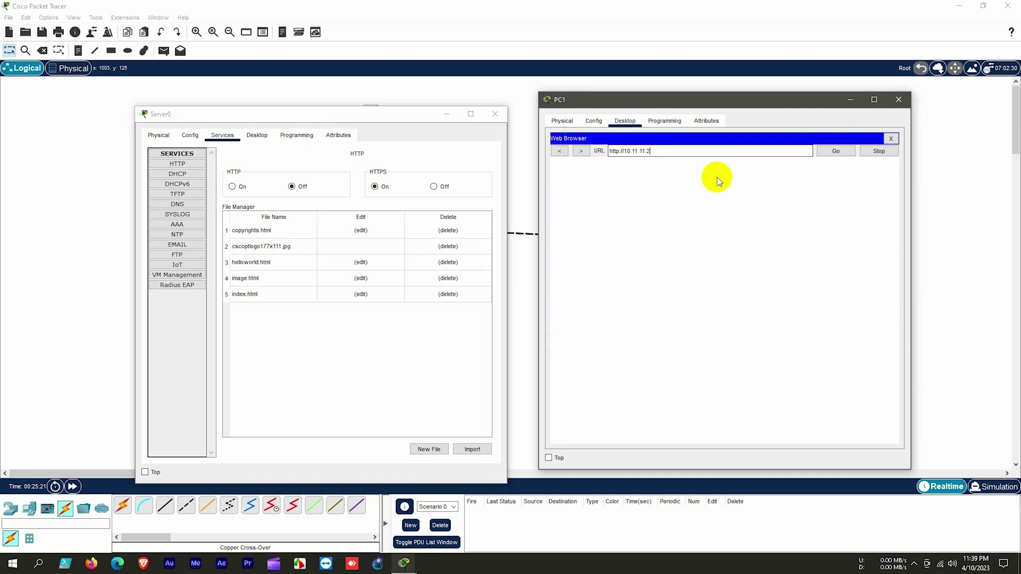
{"action": "left_click", "coordinate": [842, 153]}
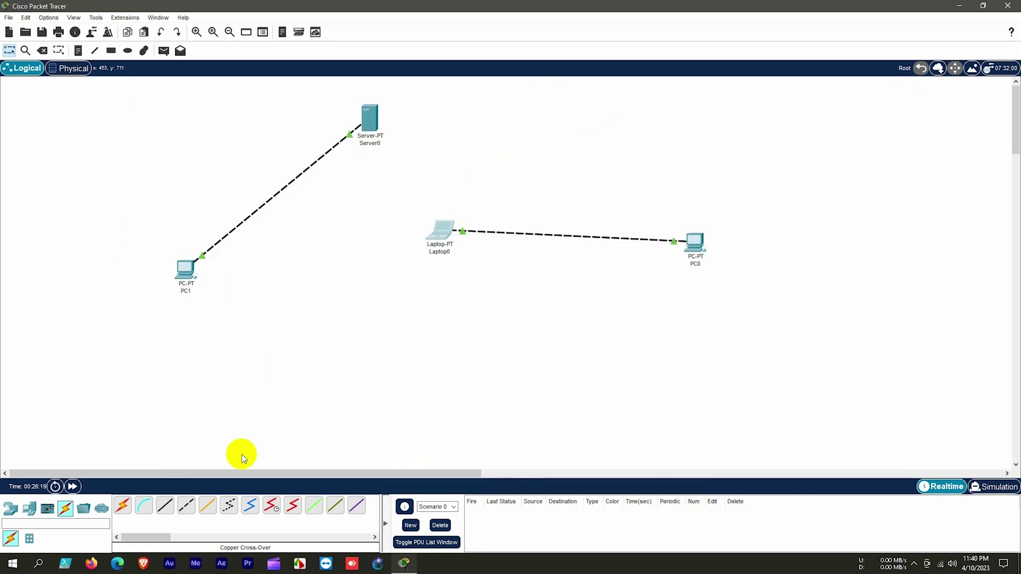
Step: Place a 2960 switch in the workspace above the link between Laptop0 and PC0
{"action": "left_click", "coordinate": [29, 508]}
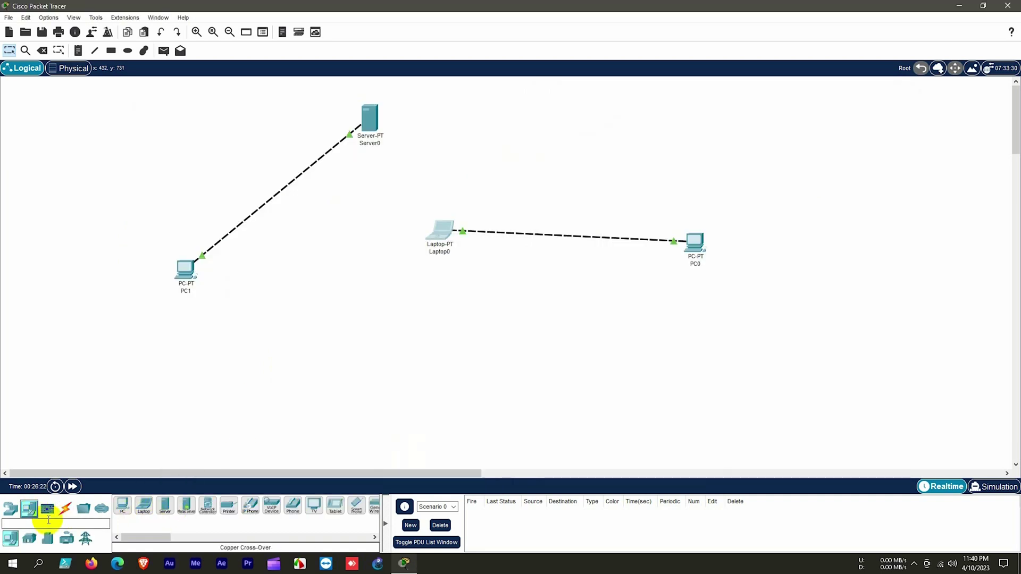
{"action": "left_click", "coordinate": [11, 508]}
{"action": "left_click", "coordinate": [27, 542]}
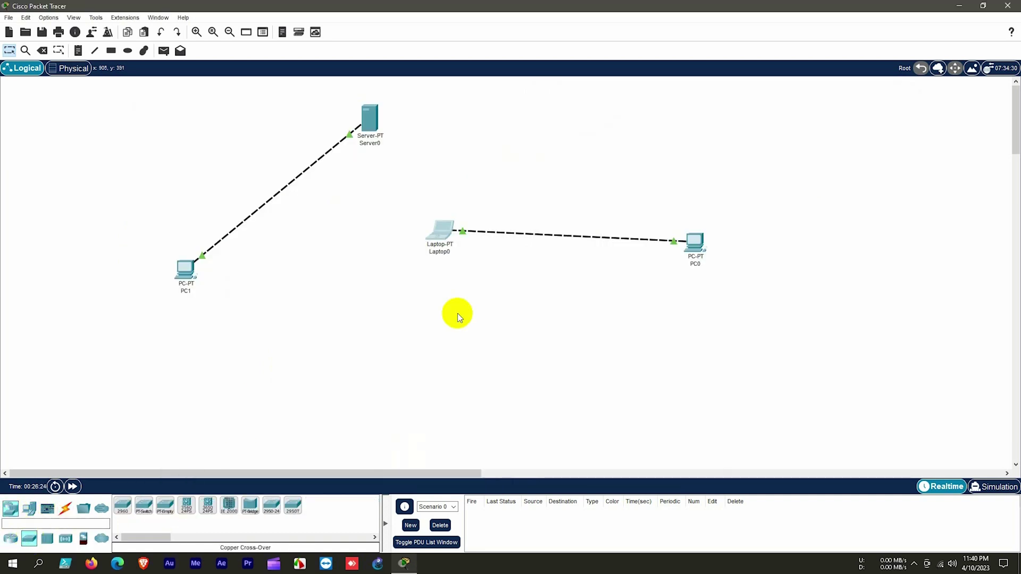
{"action": "left_click", "coordinate": [123, 506]}
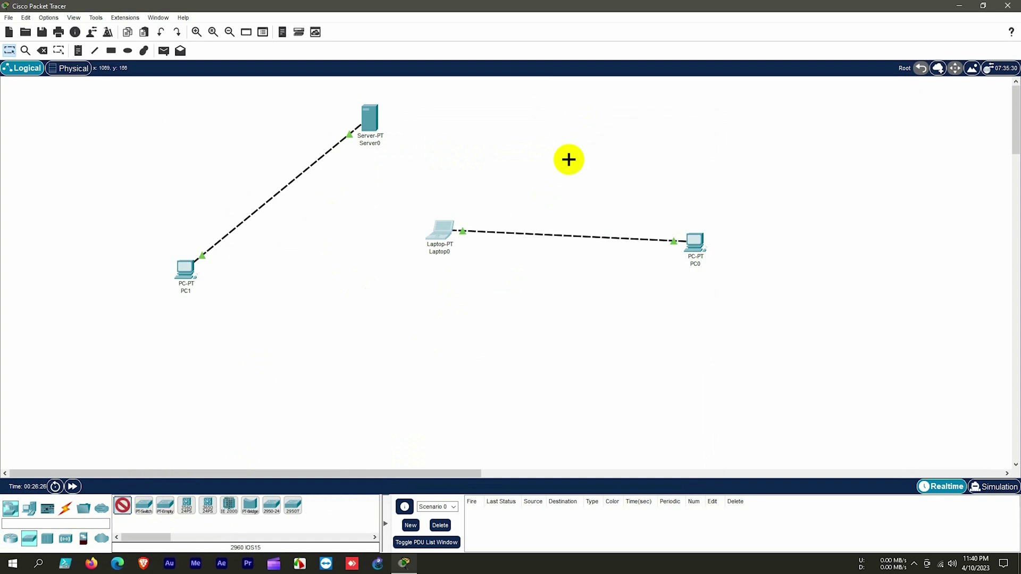
{"action": "left_click", "coordinate": [582, 147]}
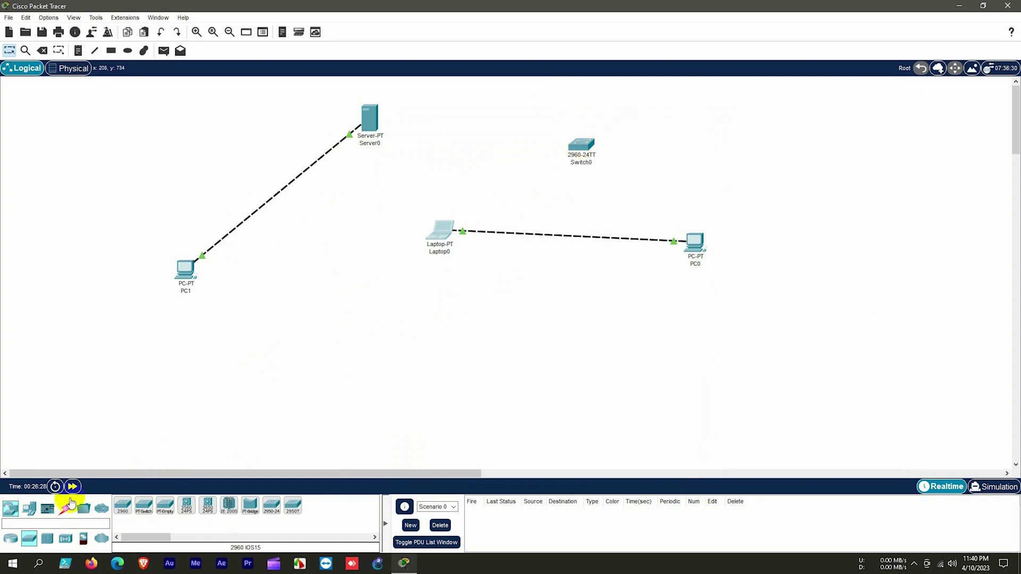
Step: Replace the direct Laptop0–PC0 link with copper cross-over links from both devices to Switch0, and position the switch between them
{"action": "left_click", "coordinate": [71, 503]}
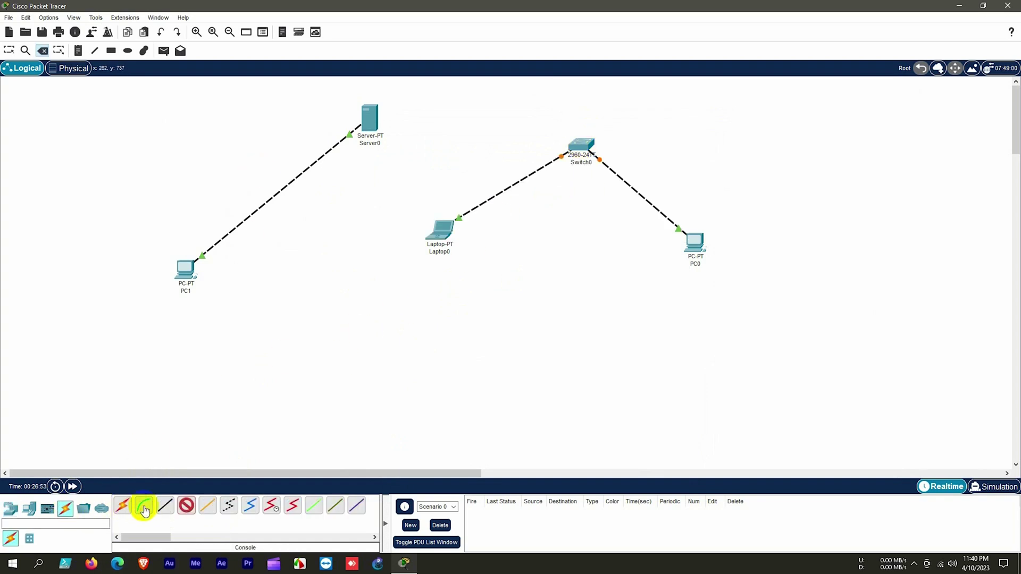
{"action": "left_click", "coordinate": [191, 506]}
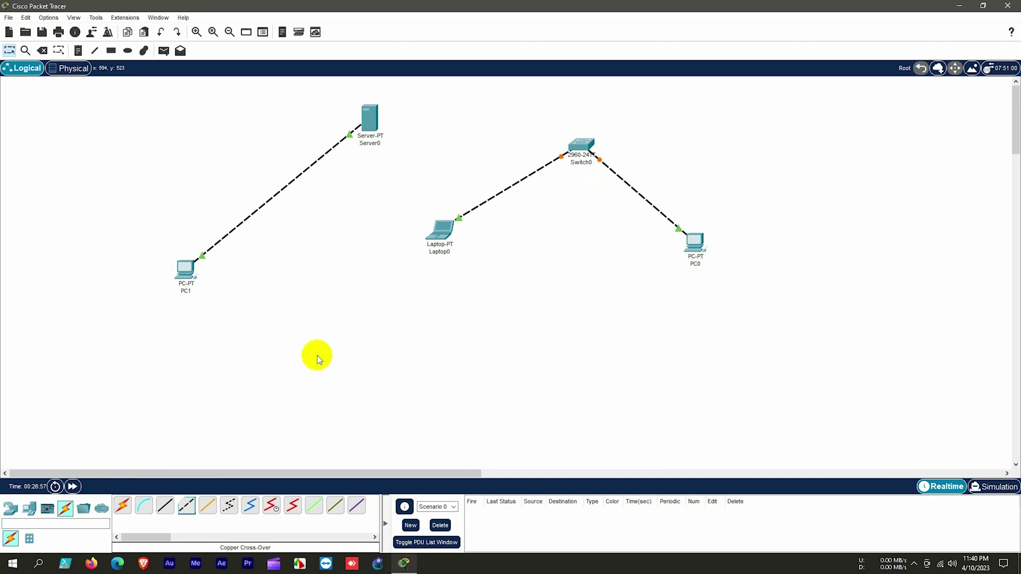
{"action": "left_click_drag", "start_coordinate": [581, 140], "coordinate": [571, 236]}
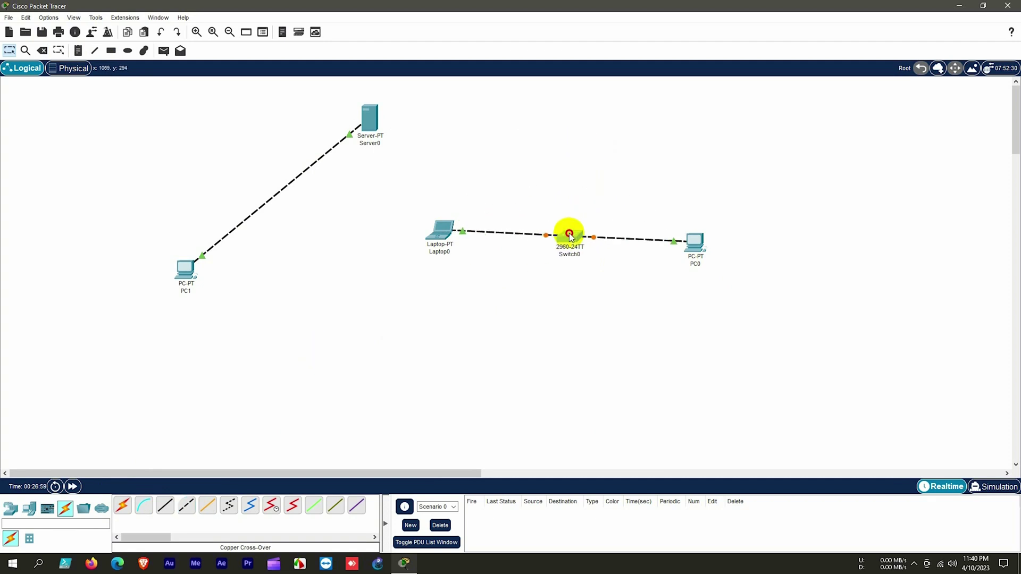
Step: Ping 10.11.10.1 from Laptop0's Command Prompt to test the path through the switch, and close the laptop's window
{"action": "left_click", "coordinate": [440, 234]}
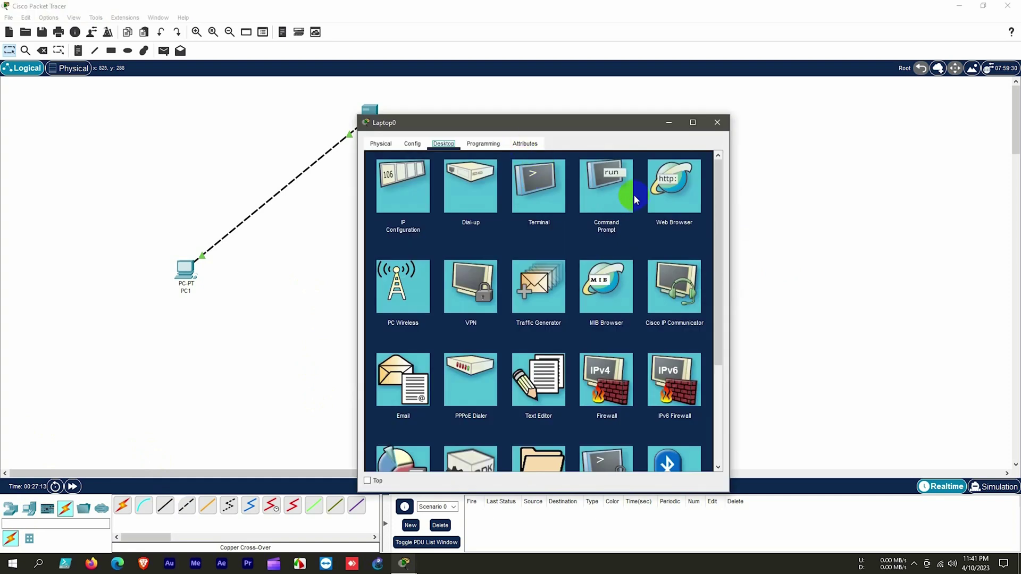
{"action": "left_click", "coordinate": [635, 200]}
{"action": "scroll", "coordinate": [505, 411], "scroll_direction": "down", "scroll_amount": 5}
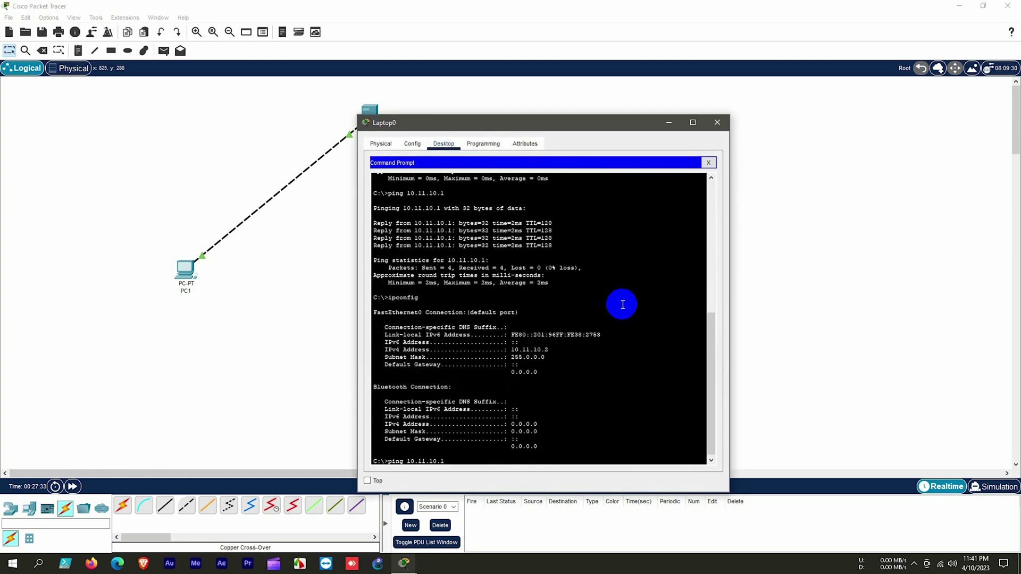
{"action": "key", "text": "Return"}
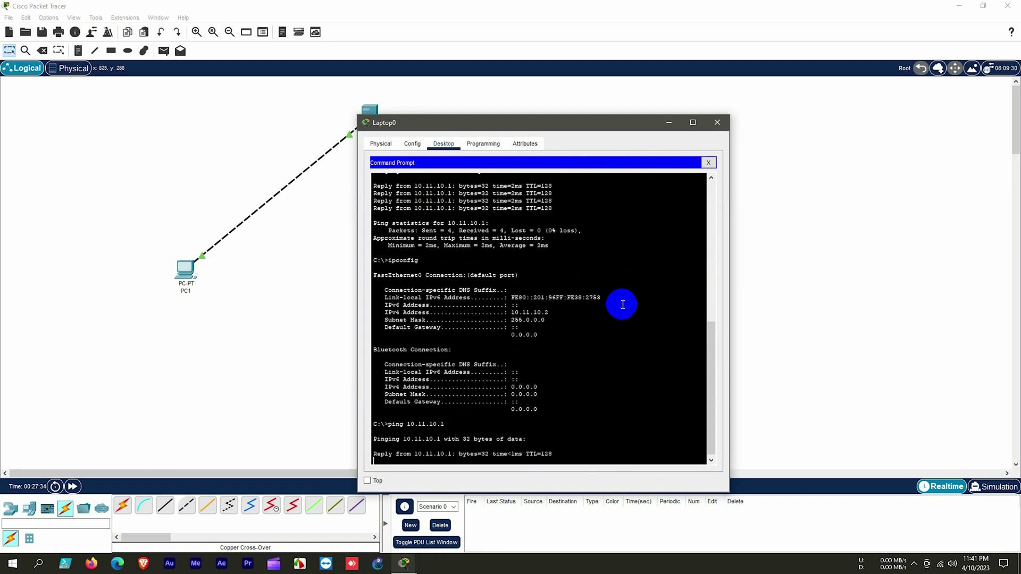
{"action": "left_click_drag", "start_coordinate": [485, 118], "coordinate": [814, 136]}
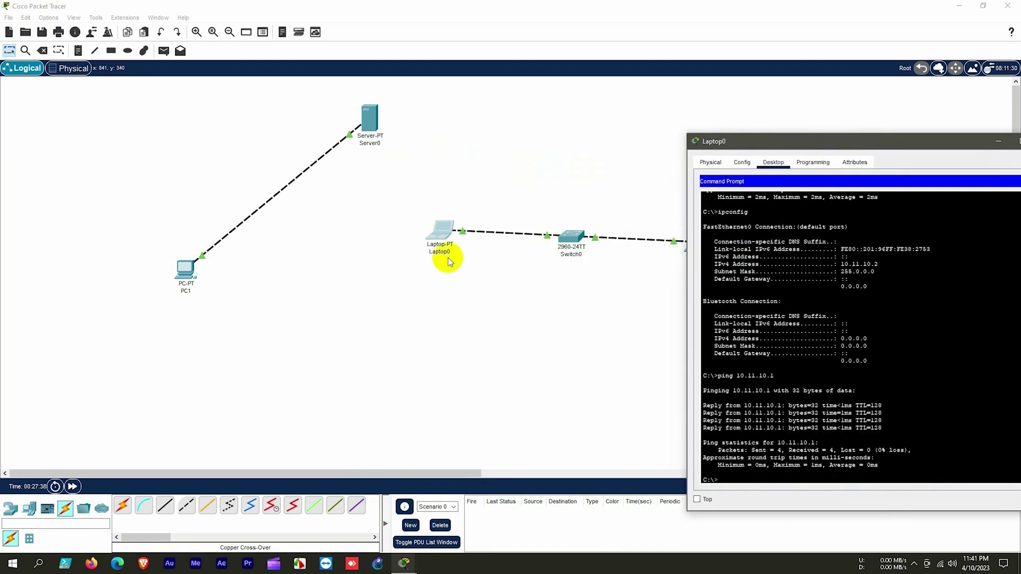
{"action": "left_click_drag", "start_coordinate": [861, 141], "coordinate": [535, 137]}
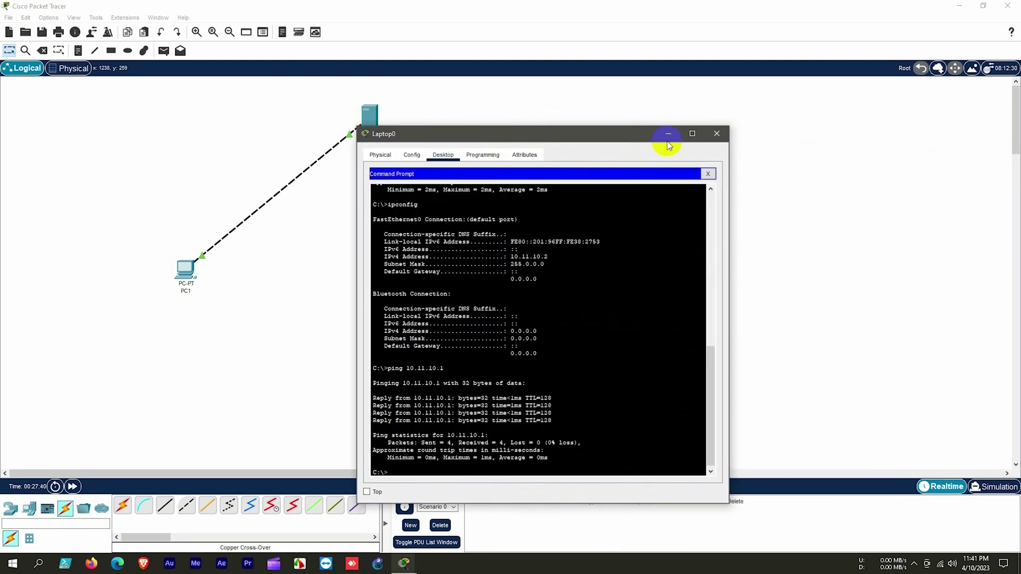
{"action": "left_click", "coordinate": [717, 134]}
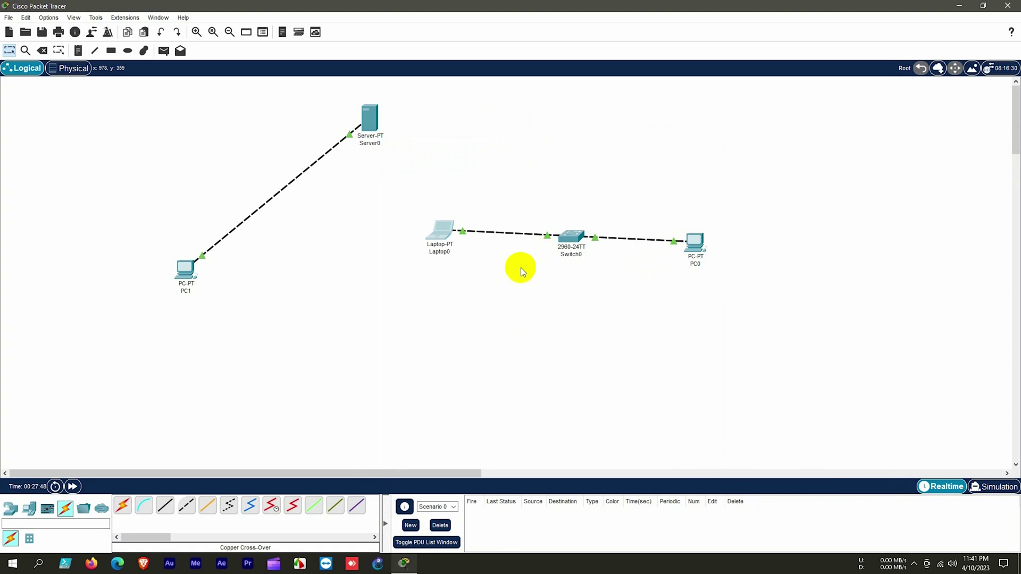
Step: Switch to Simulation mode, ping 10.11.10.1 from Laptop0, advance the packet to Switch0 and open its PDU information
{"action": "key", "text": "shift+s"}
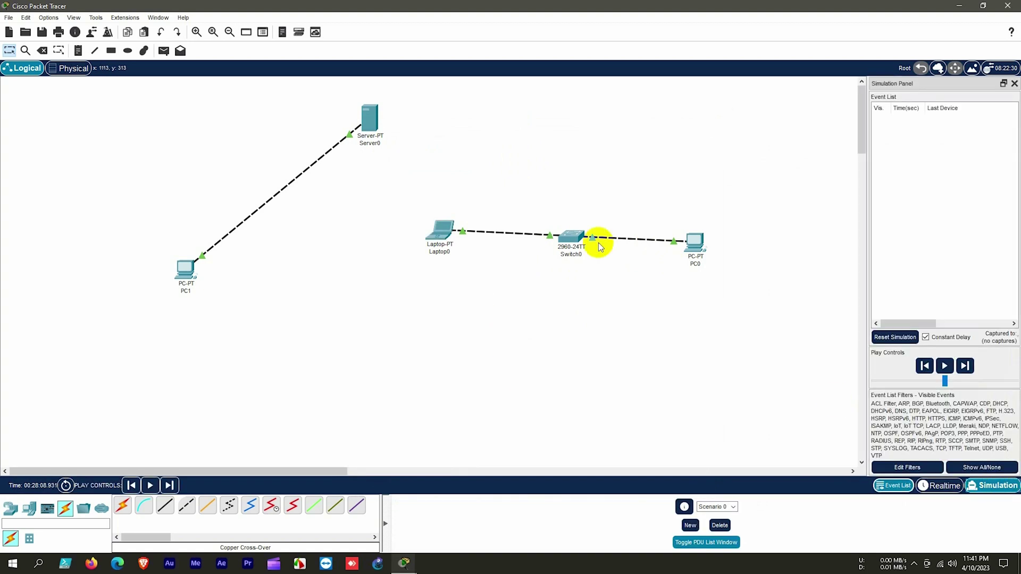
{"action": "mouse_move", "coordinate": [404, 563]}
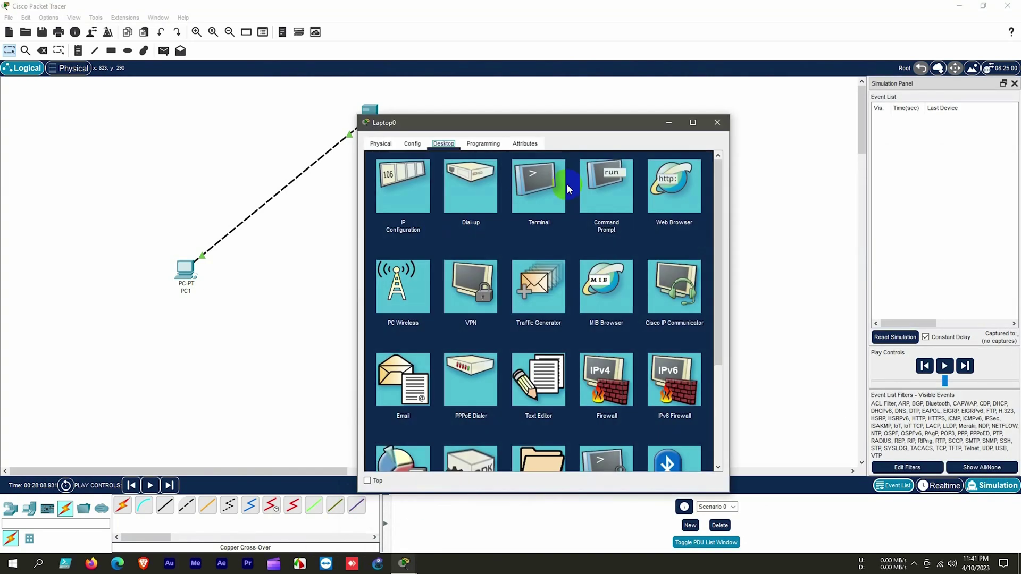
{"action": "left_click", "coordinate": [605, 193]}
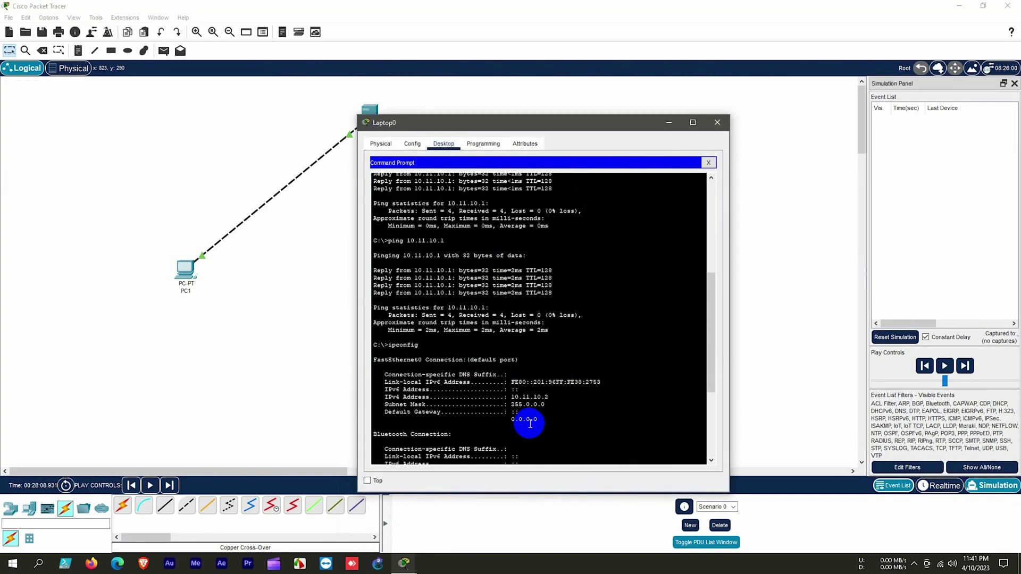
{"action": "left_click", "coordinate": [967, 365]}
{"action": "left_click", "coordinate": [583, 238]}
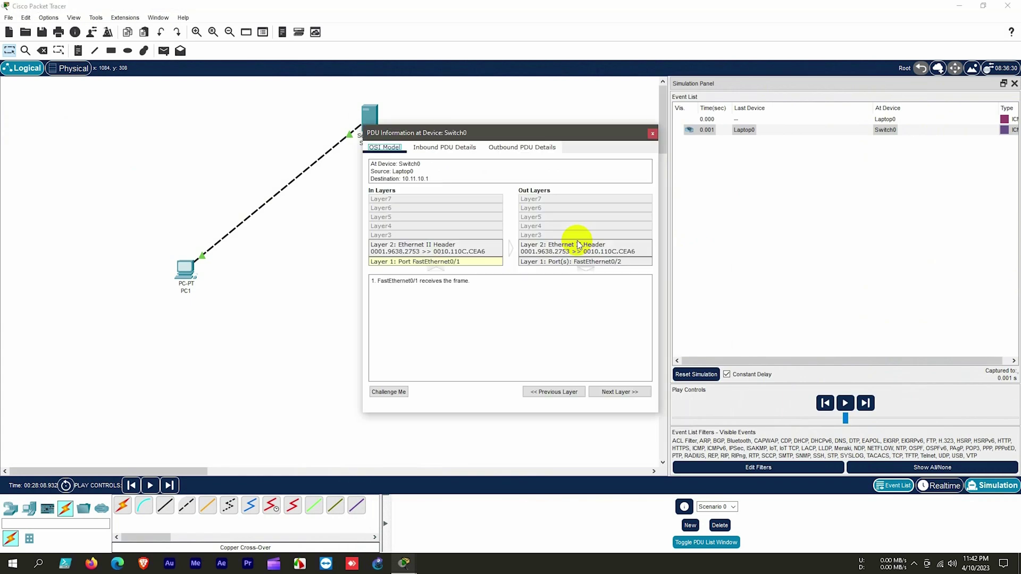
Step: Examine the OSI layers and the inbound and outbound PDU details of the ICMP packet at Switch0
{"action": "left_click_drag", "start_coordinate": [481, 136], "coordinate": [408, 144]}
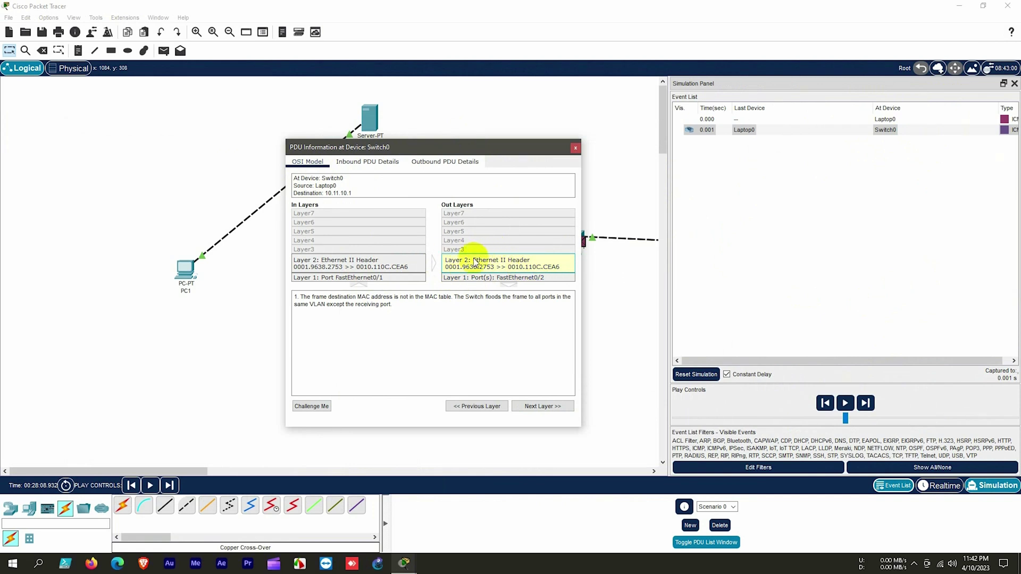
{"action": "left_click", "coordinate": [352, 162]}
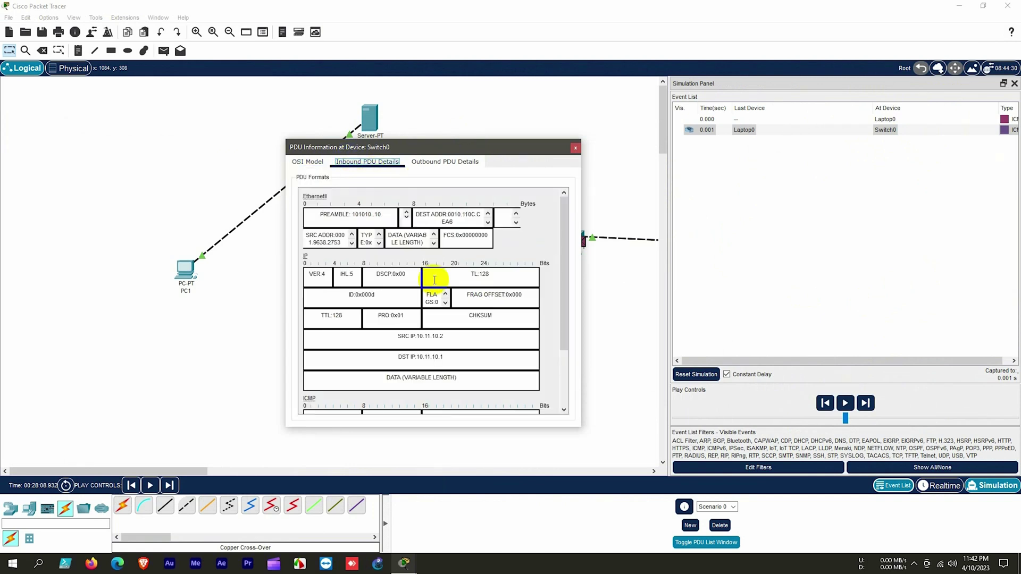
{"action": "scroll", "coordinate": [428, 277], "scroll_direction": "down", "scroll_amount": 1}
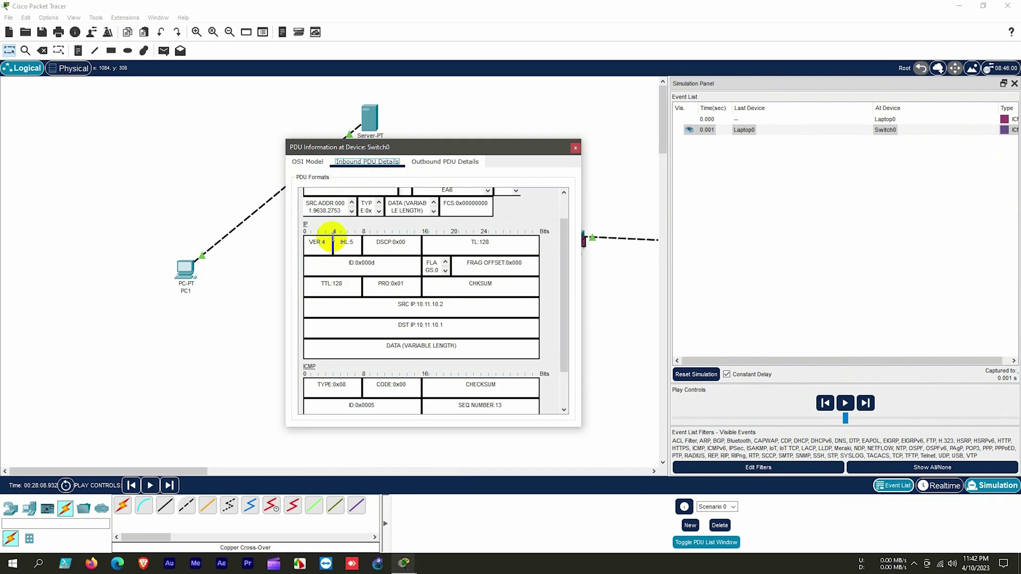
{"action": "scroll", "coordinate": [425, 303], "scroll_direction": "down", "scroll_amount": 1}
{"action": "left_click", "coordinate": [436, 162]}
{"action": "scroll", "coordinate": [420, 316], "scroll_direction": "down", "scroll_amount": 3}
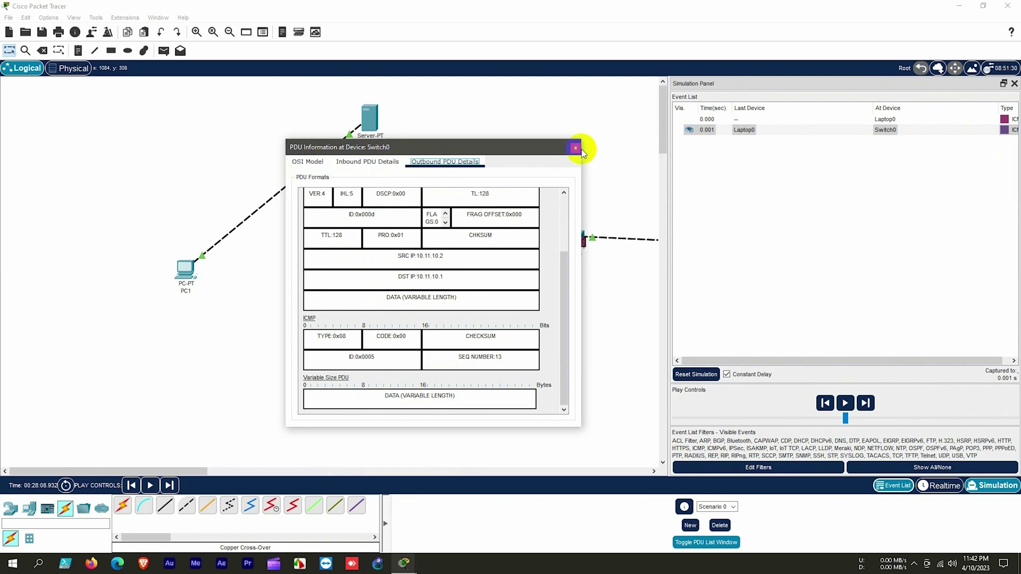
{"action": "left_click", "coordinate": [307, 162]}
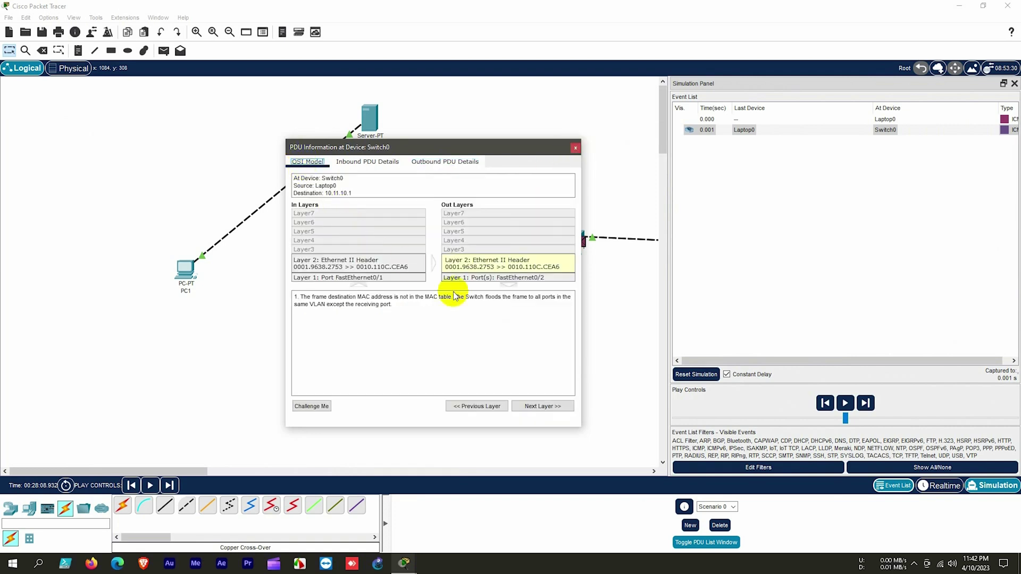